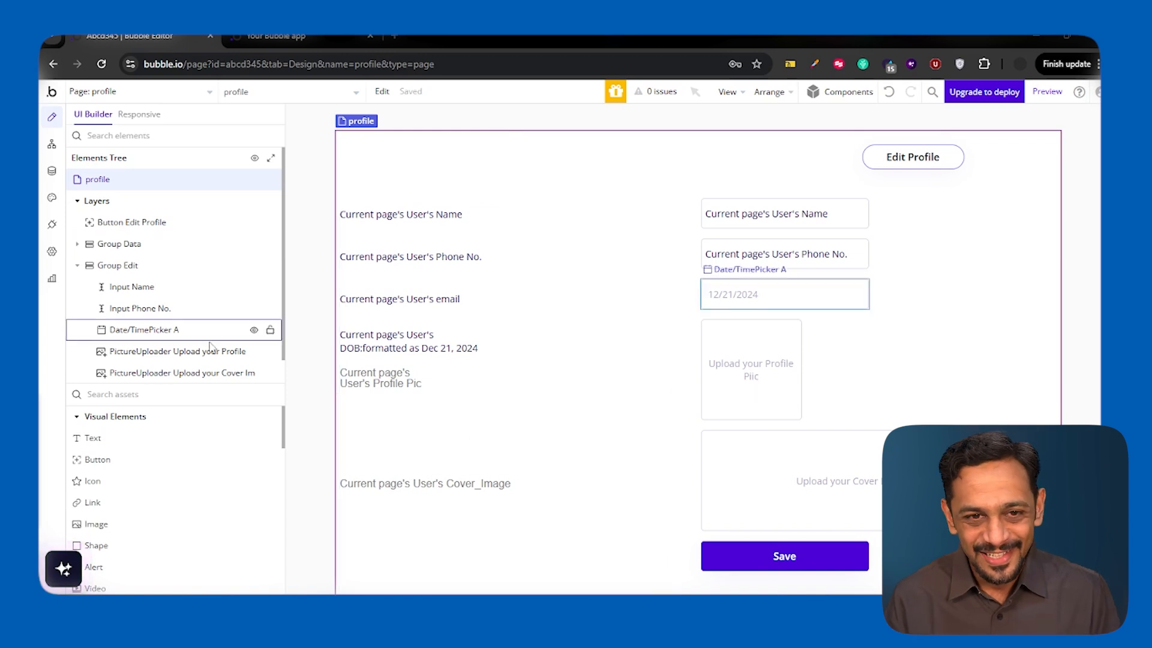
- Create a new blank web page named "styles"
click(96, 93)
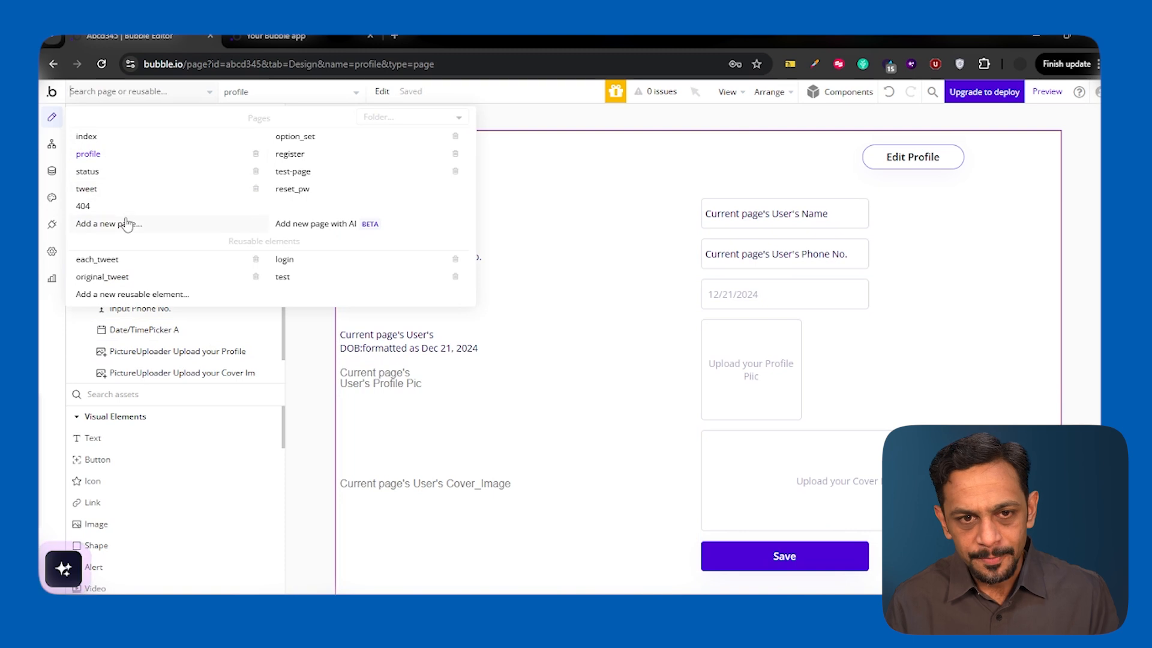
click(108, 223)
click(479, 320)
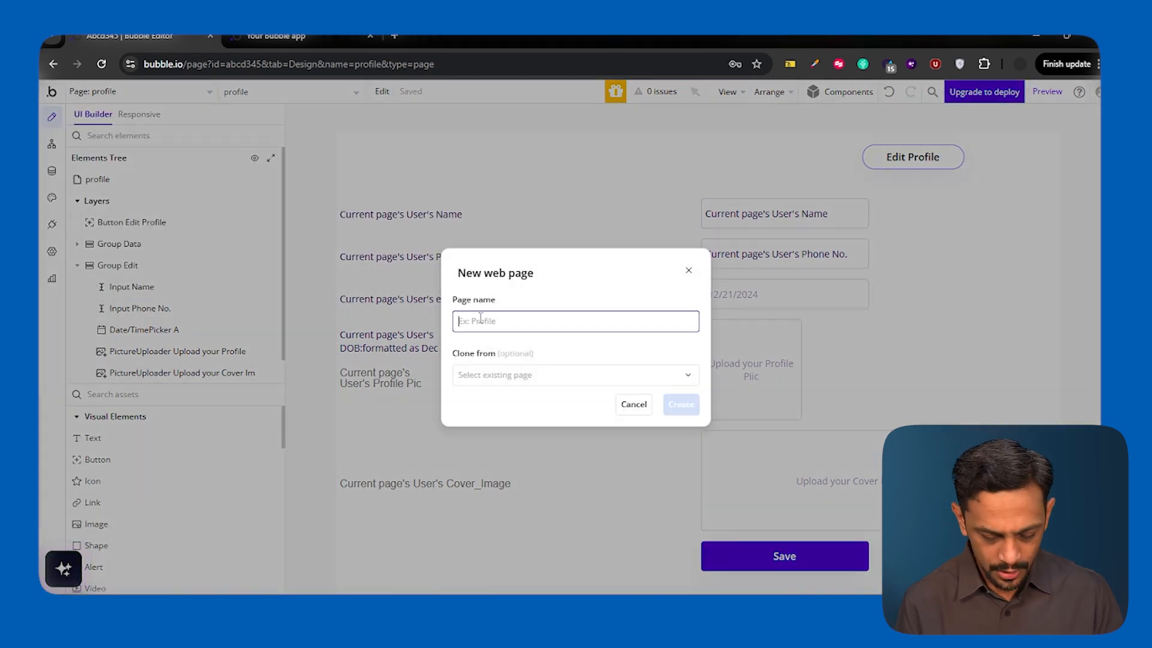
text(styles)
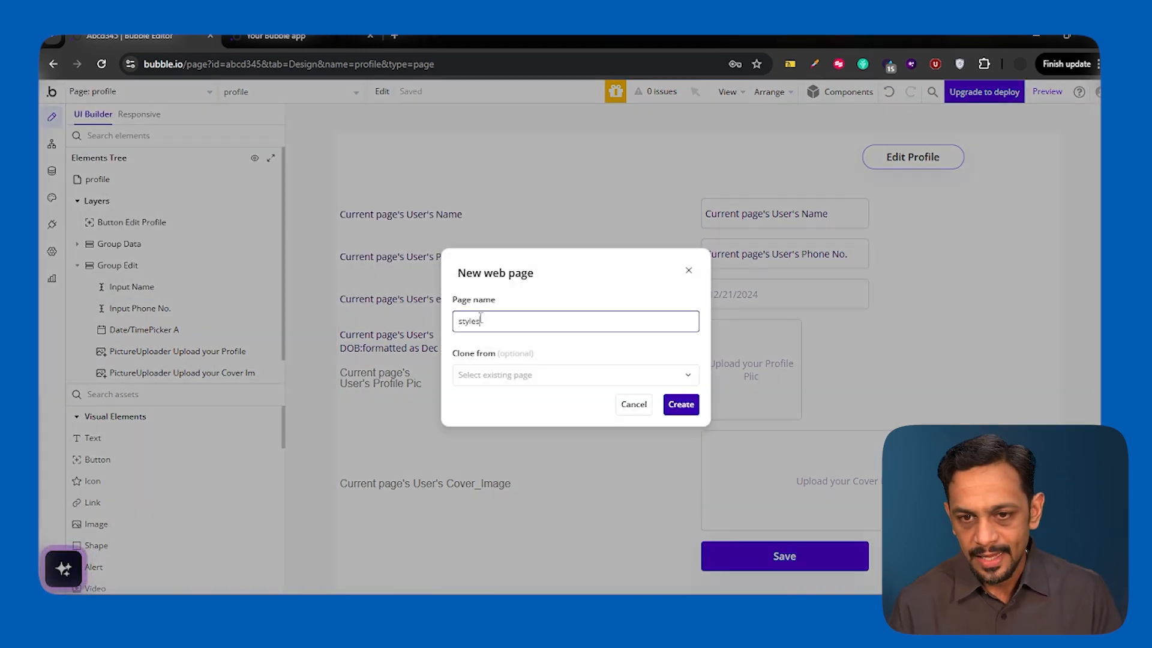
click(681, 405)
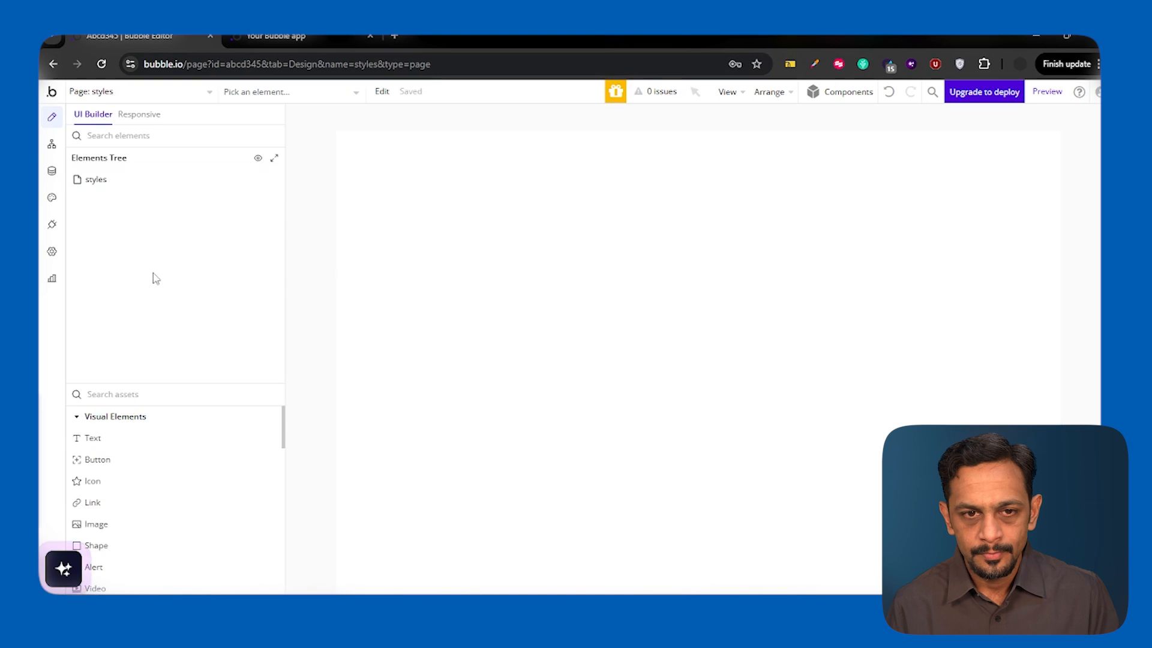
- Draw a button about 212 by 57 px on the page and copy it five times to form two rows of three
click(111, 469)
drag(396, 186, 538, 224)
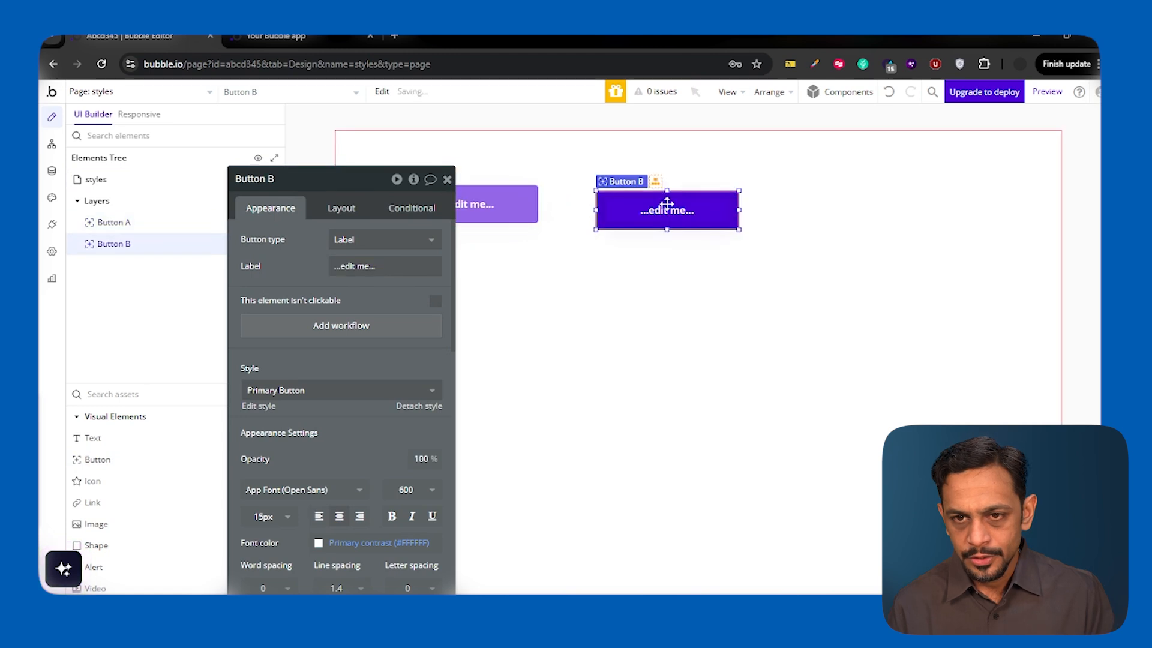
drag(665, 204, 667, 204)
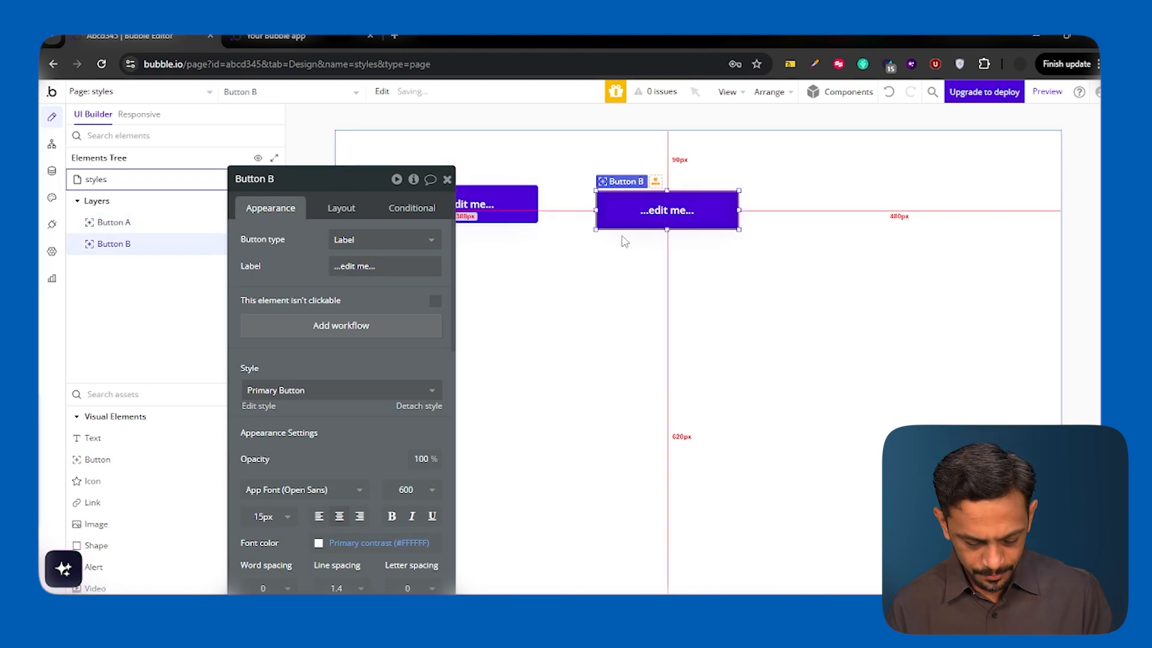
key(ctrl+c)
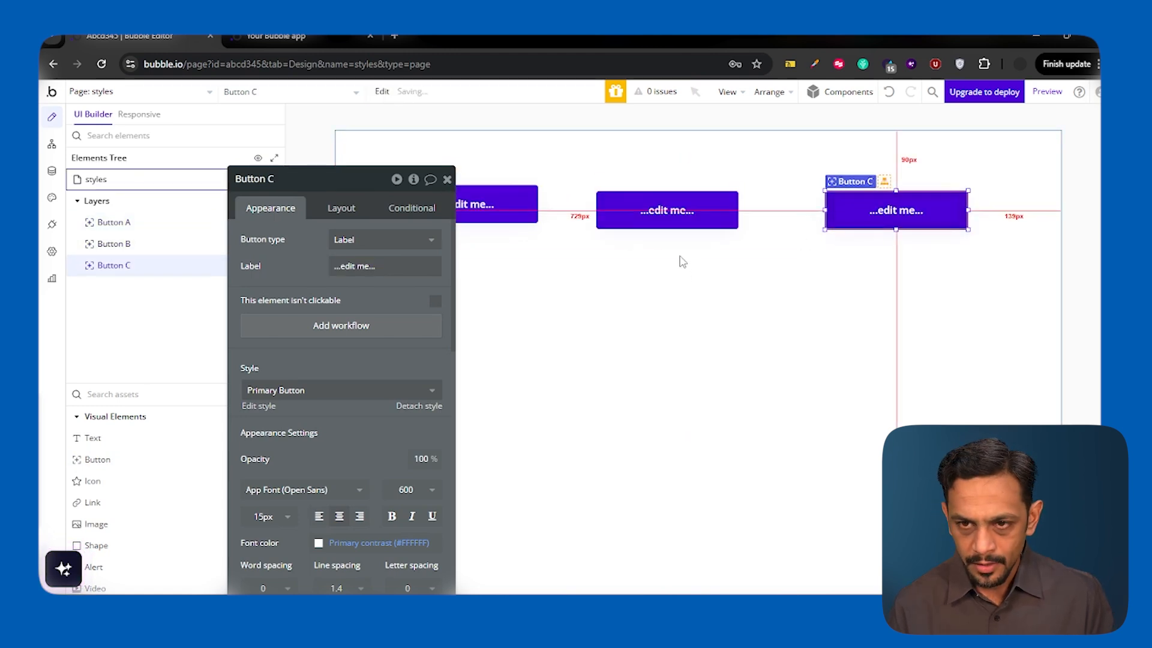
key(ctrl+v)
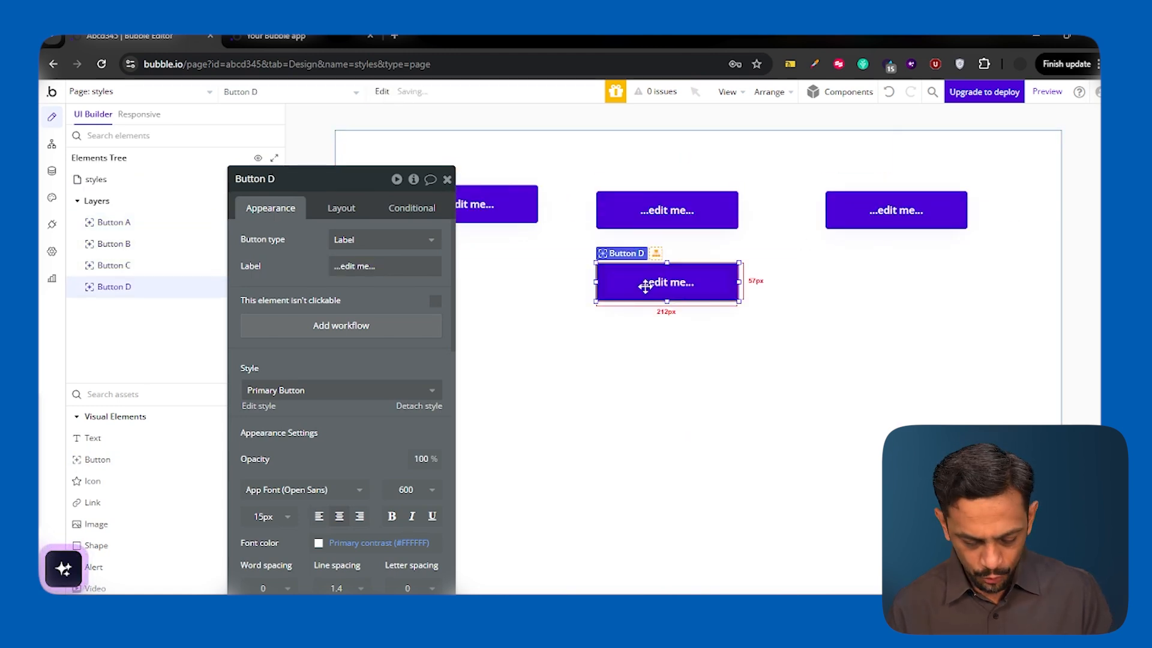
key(ctrl+v)
drag(606, 222, 824, 306)
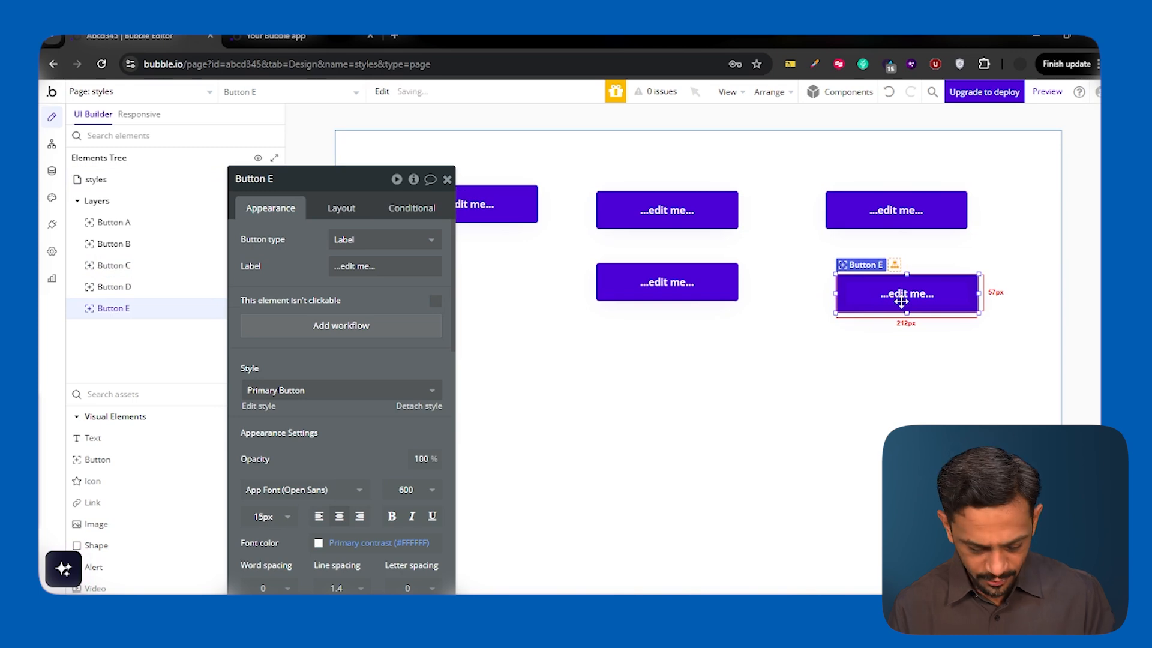
key(ctrl+v)
click(503, 286)
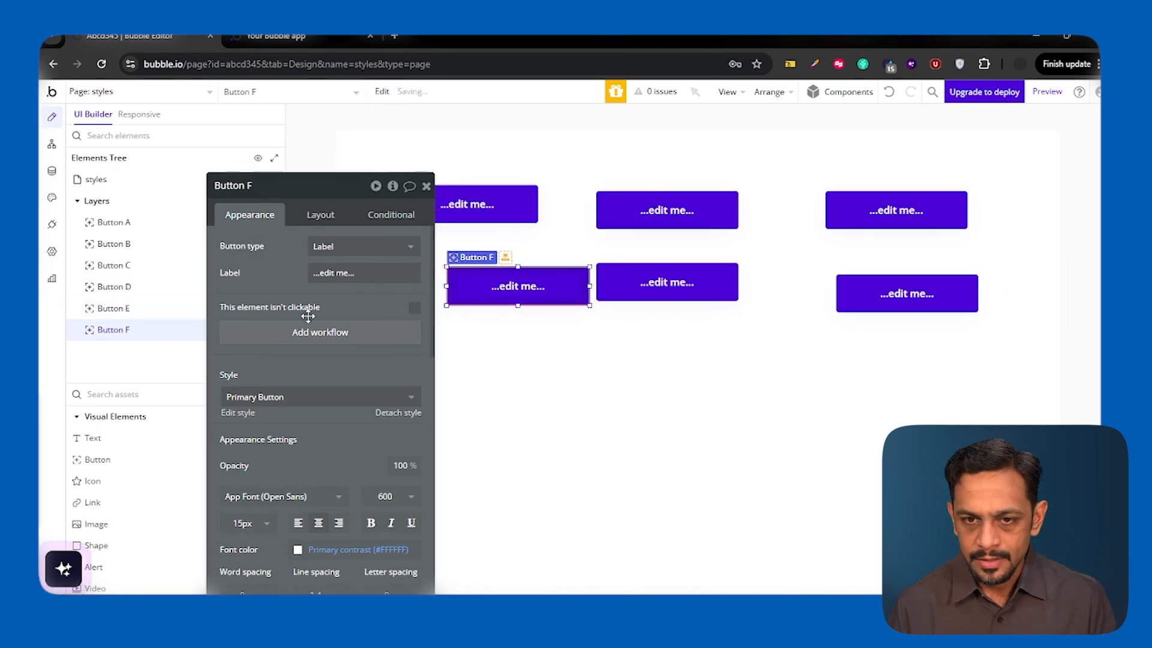
drag(488, 285, 444, 291)
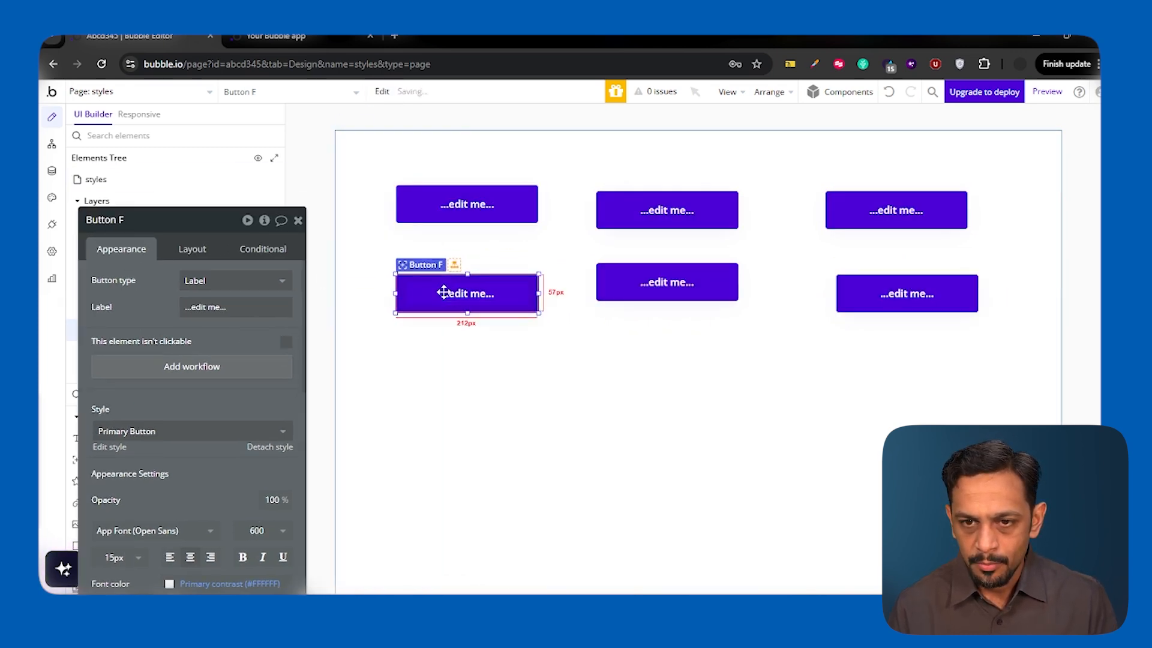
- Label the six buttons Button-1 to Button-3 in the upper row and Button-4 to Button-6 in the lower row
double_click(457, 204)
click(205, 307)
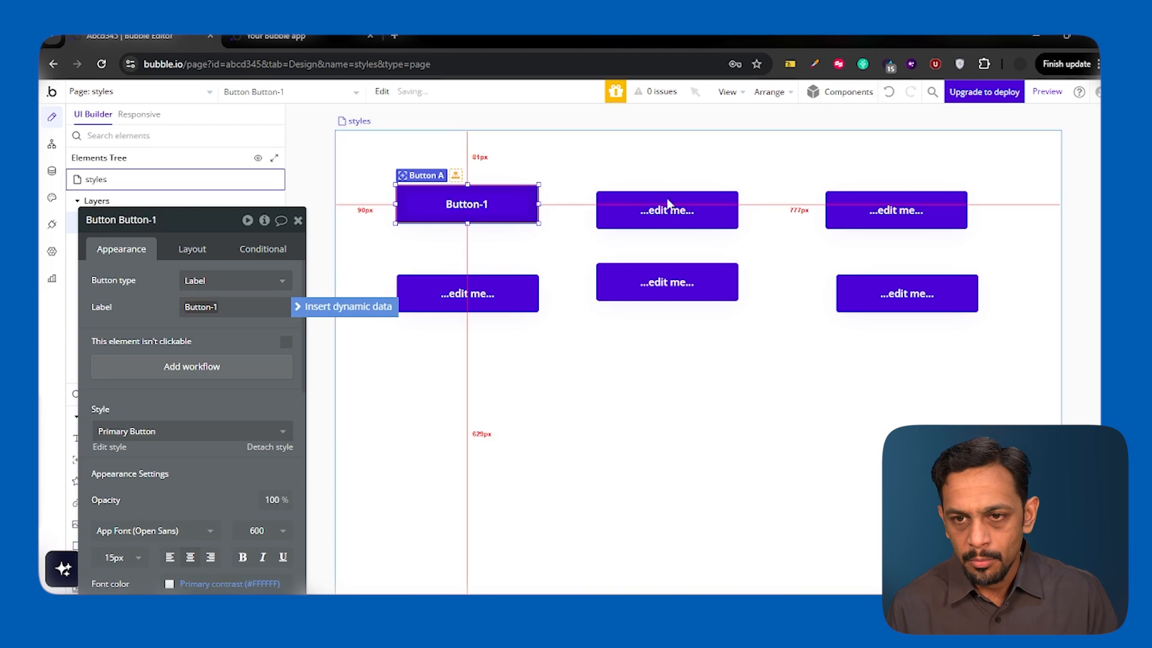
click(650, 213)
click(230, 307)
text(Button-2)
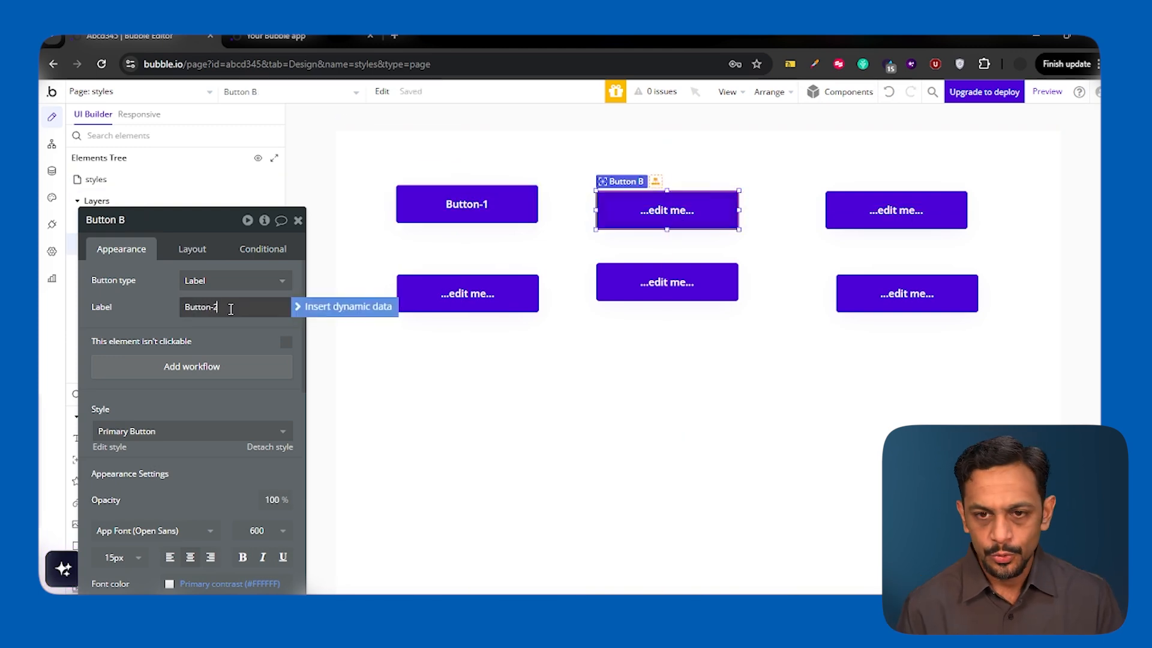
key(ctrl+a)
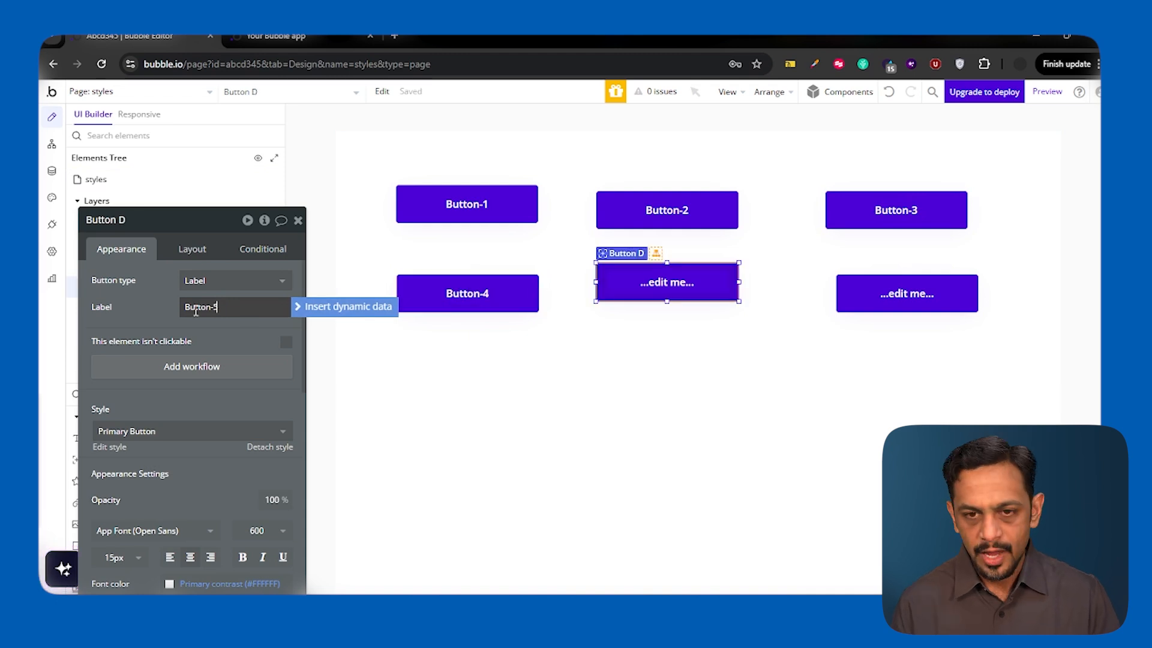
click(870, 294)
triple_click(224, 306)
key(ctrl+v)
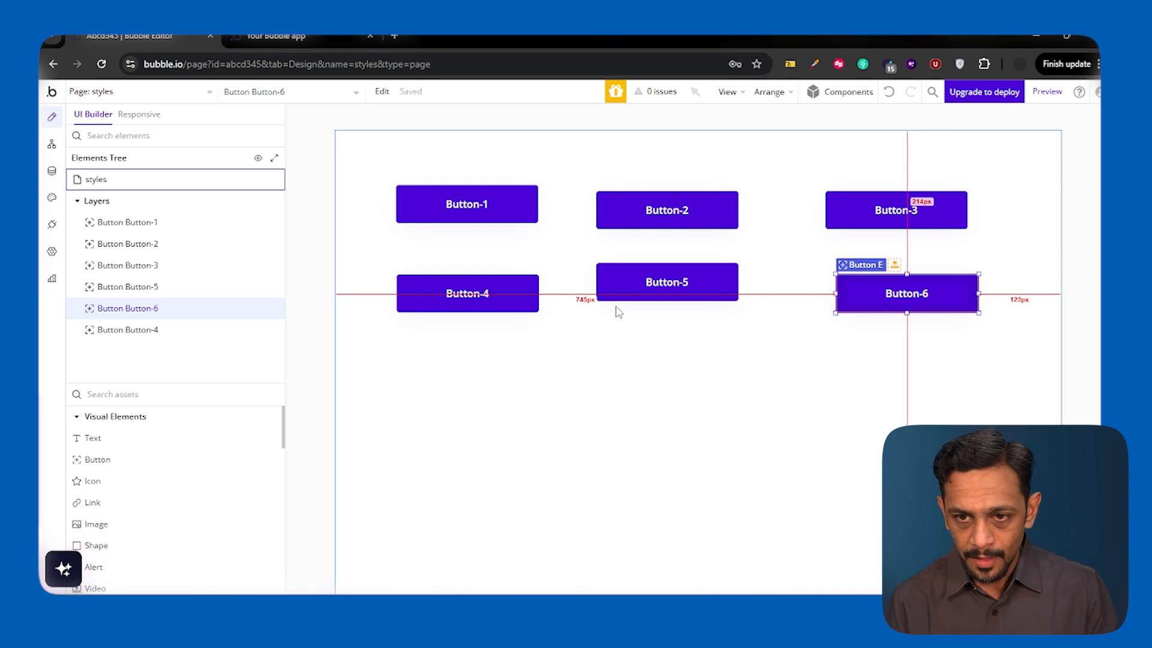
- Align Button-5 and Button-6 with Button-4, and Button-2 and Button-3 with Button-1, in even rows and columns
double_click(627, 288)
drag(627, 288, 625, 298)
drag(867, 299, 864, 298)
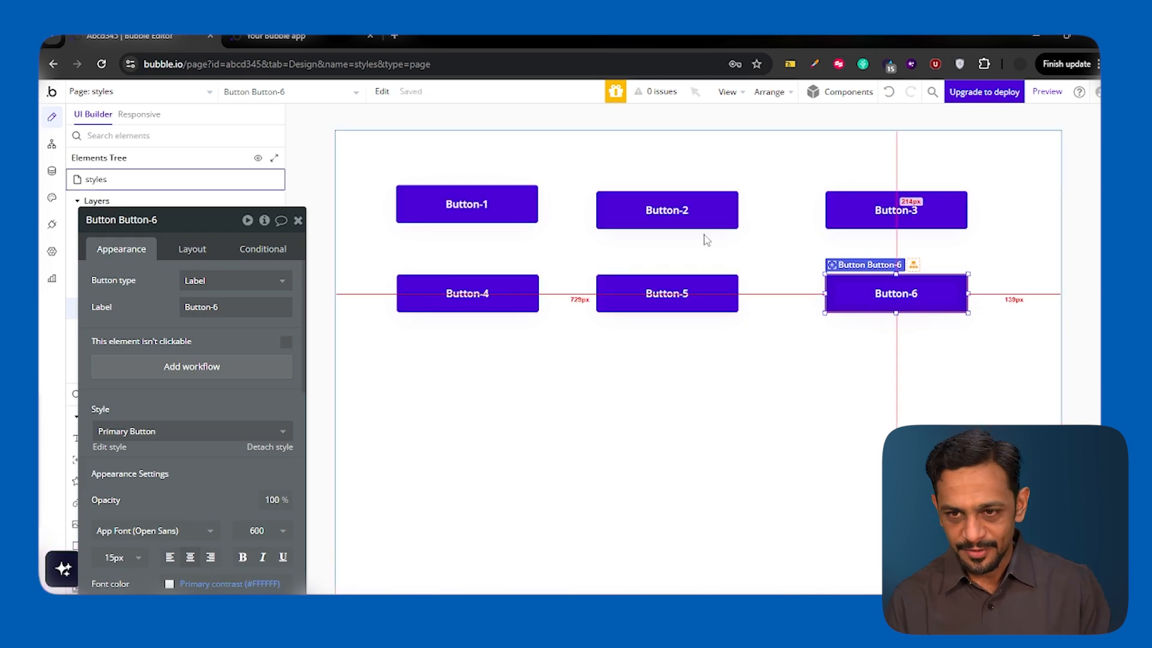
drag(666, 219, 666, 212)
drag(830, 208, 854, 193)
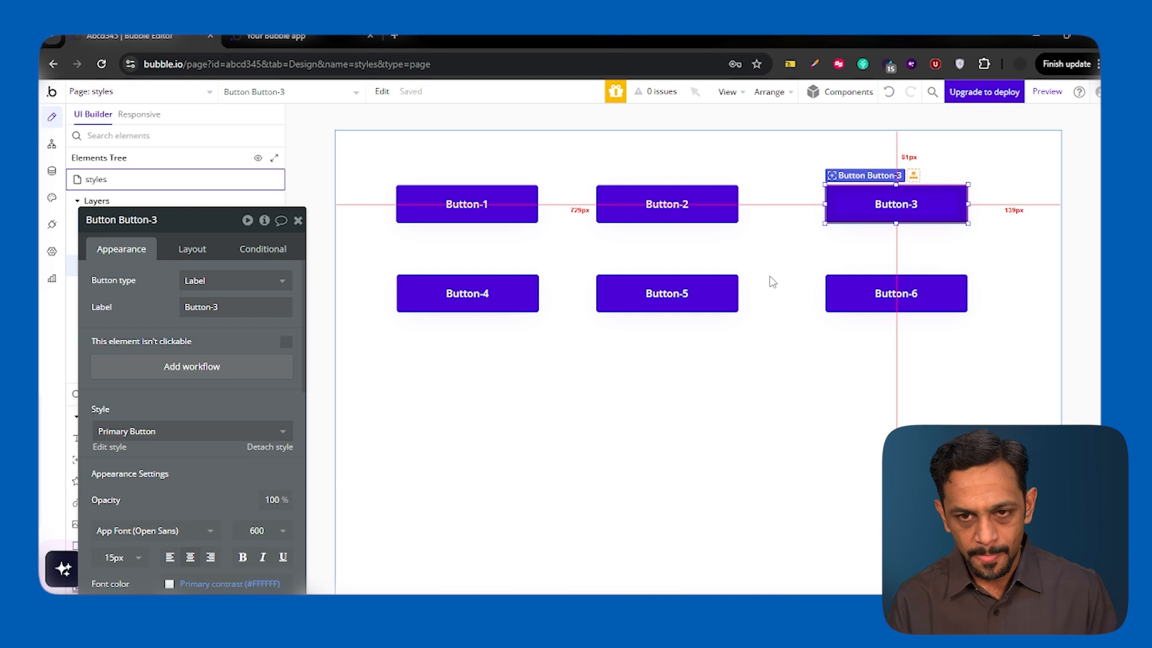
click(299, 220)
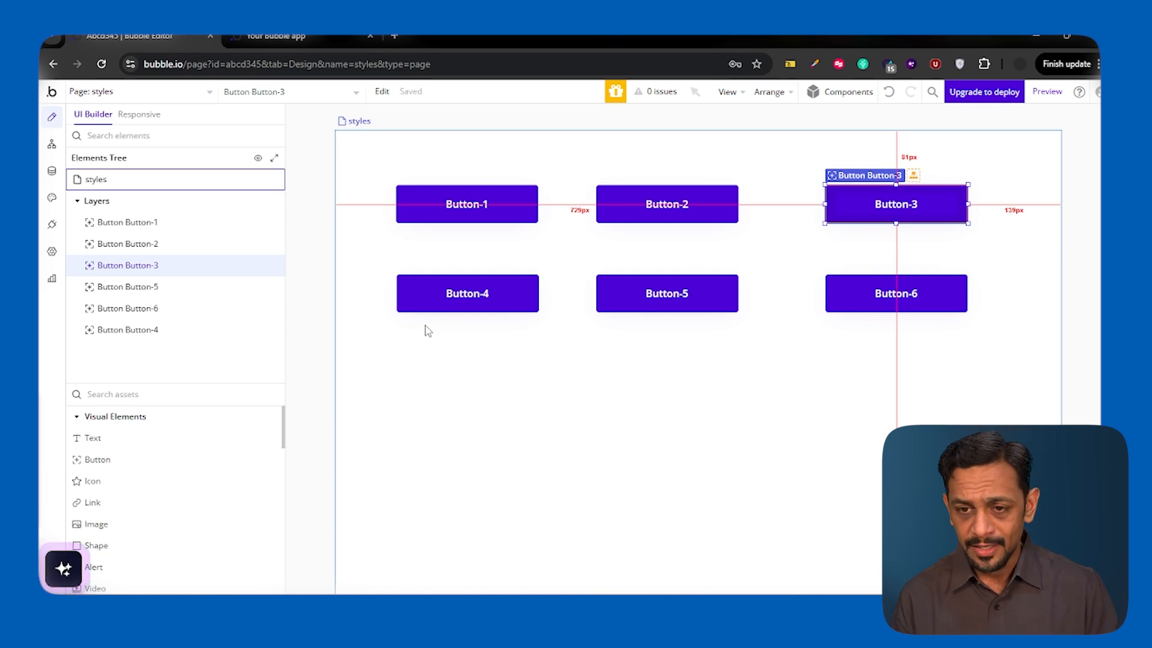
- Set Button-1's background color to orange #D46B02 and its roundness to 20
double_click(441, 211)
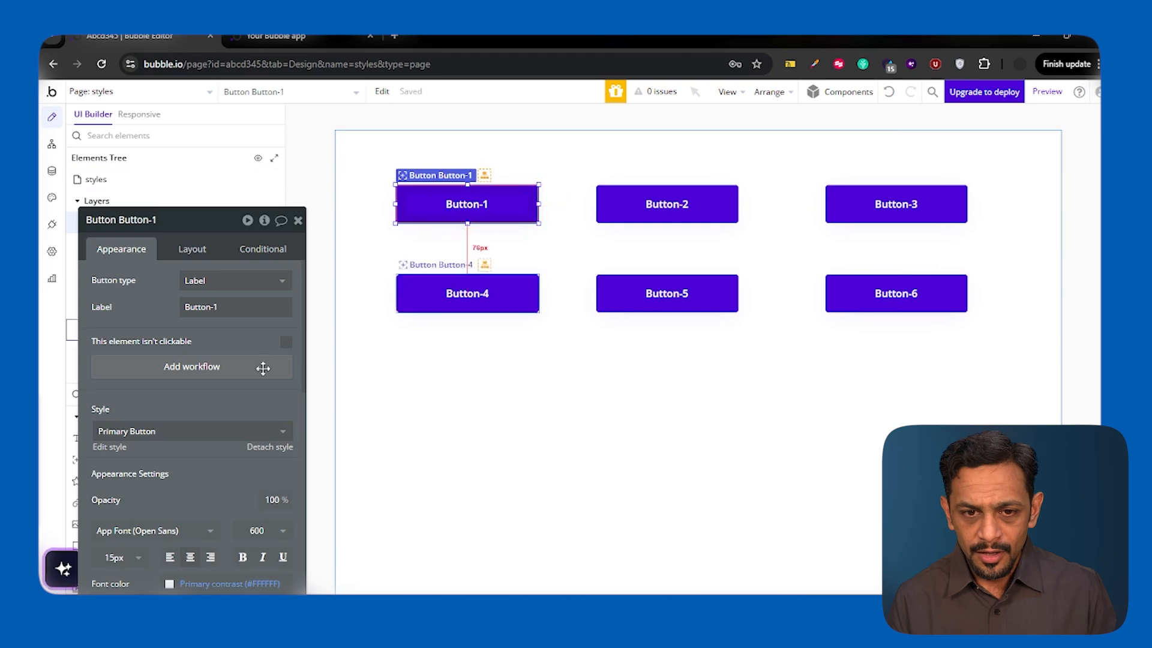
drag(191, 381, 190, 263)
scroll(190, 334, down, 5)
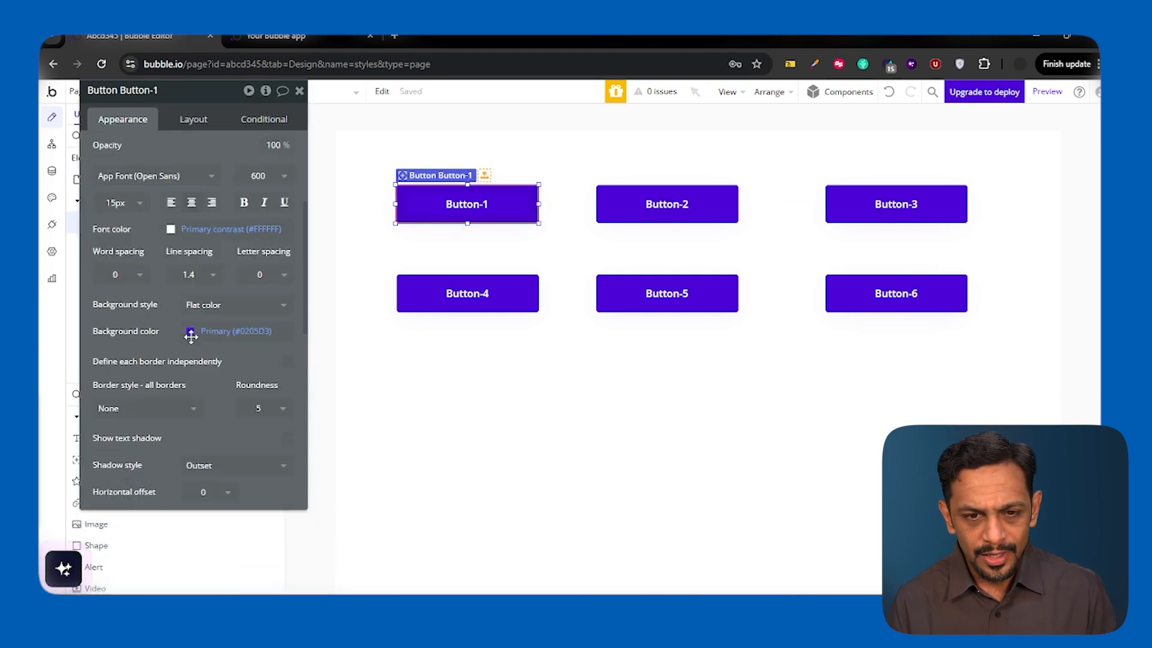
click(228, 291)
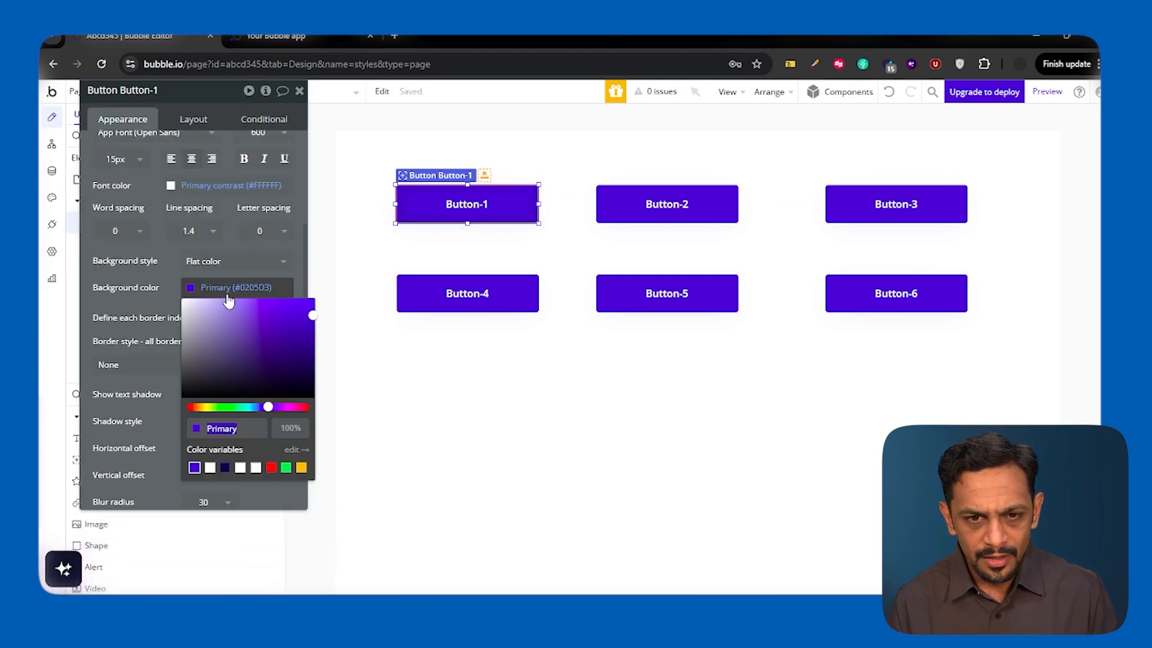
click(197, 407)
click(167, 286)
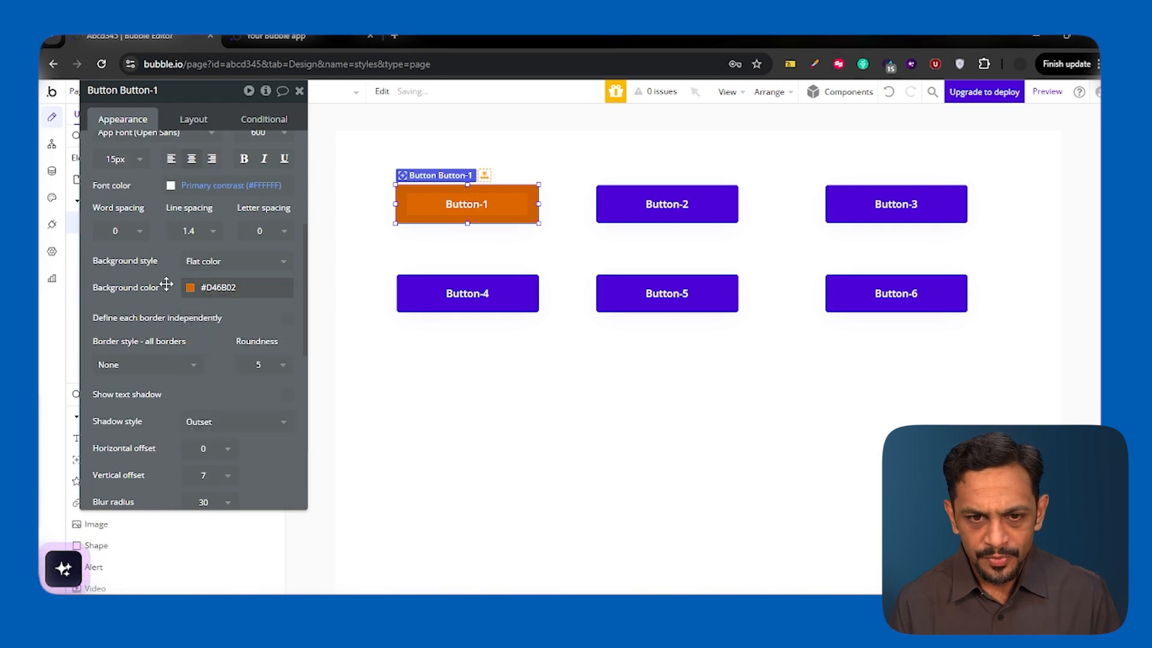
click(256, 367)
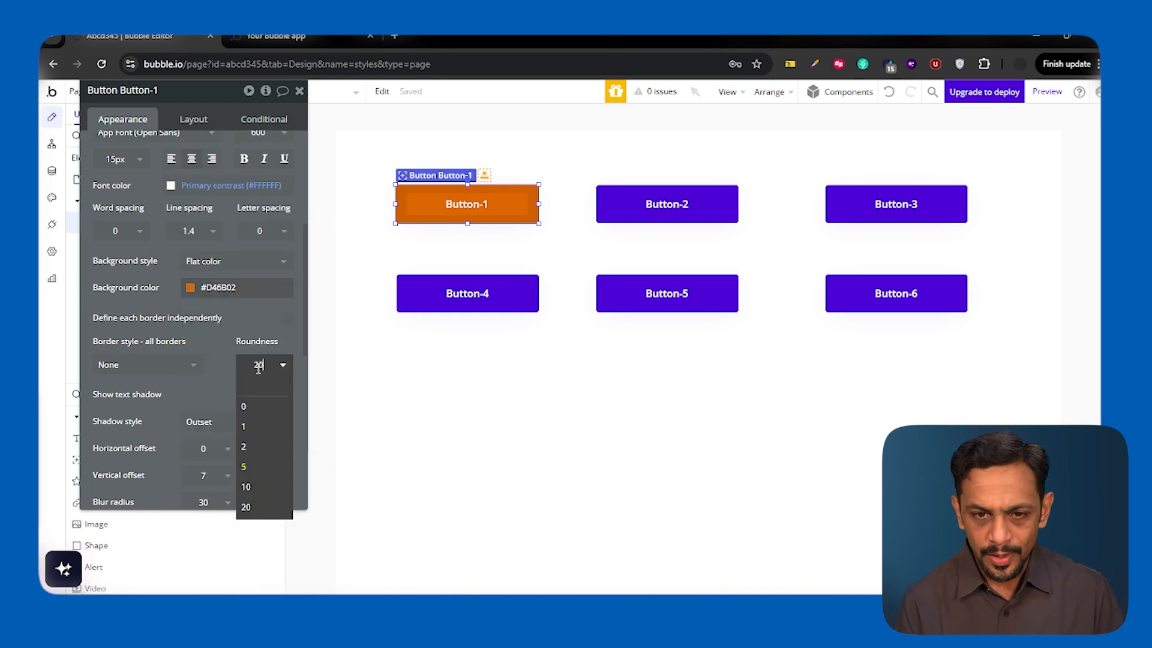
click(243, 318)
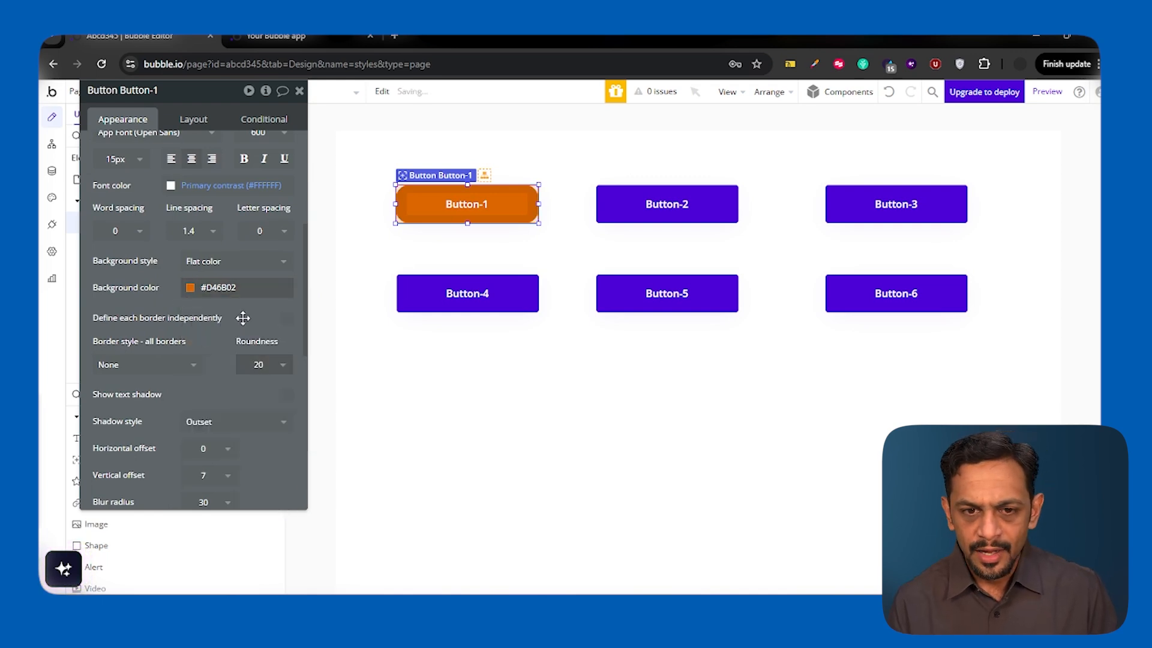
- Copy Button-1's background color code and apply #D46B02 as the background color of Button-4
click(453, 294)
click(233, 287)
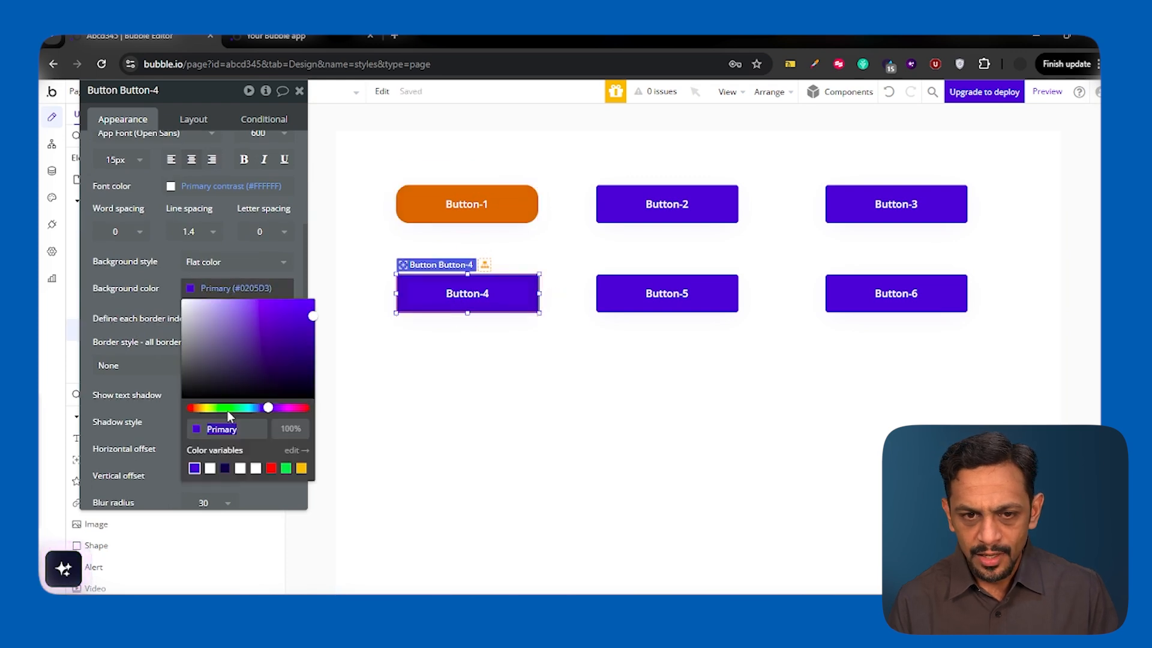
click(447, 200)
click(219, 289)
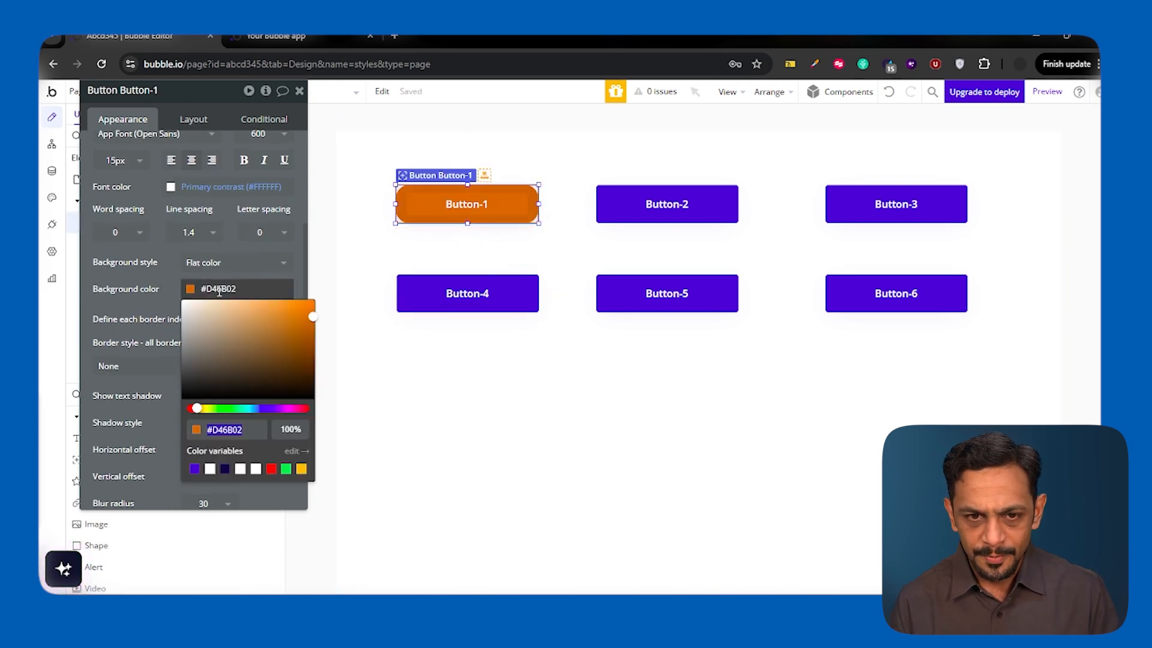
click(418, 300)
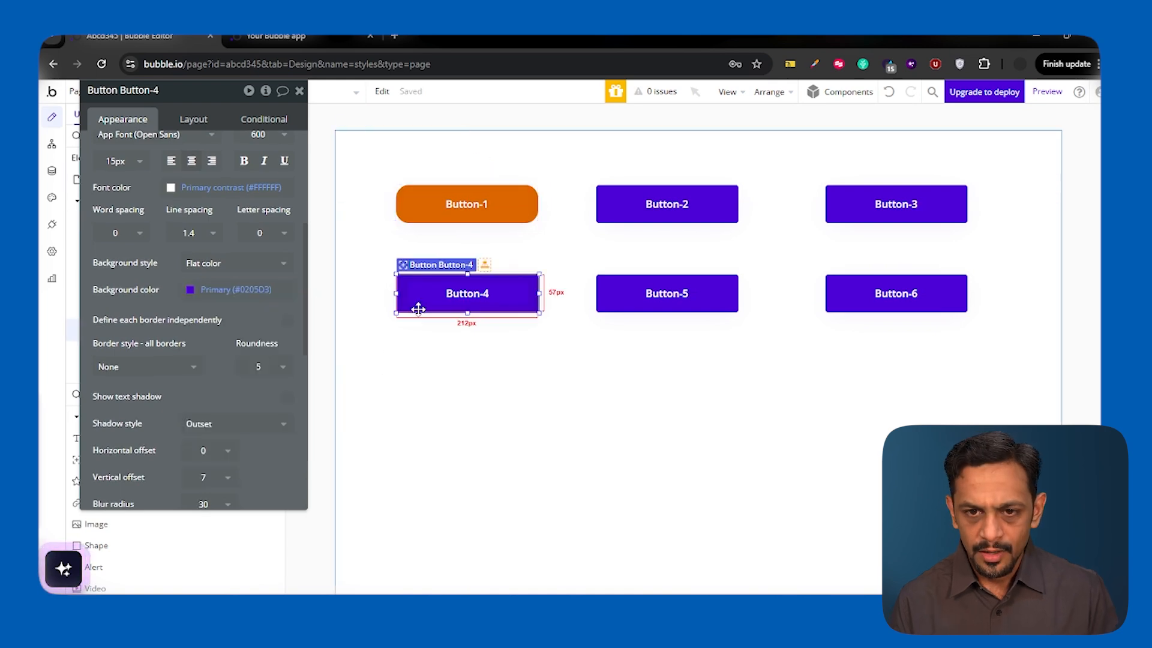
click(233, 290)
click(233, 289)
key(ctrl+a)
key(ctrl+v)
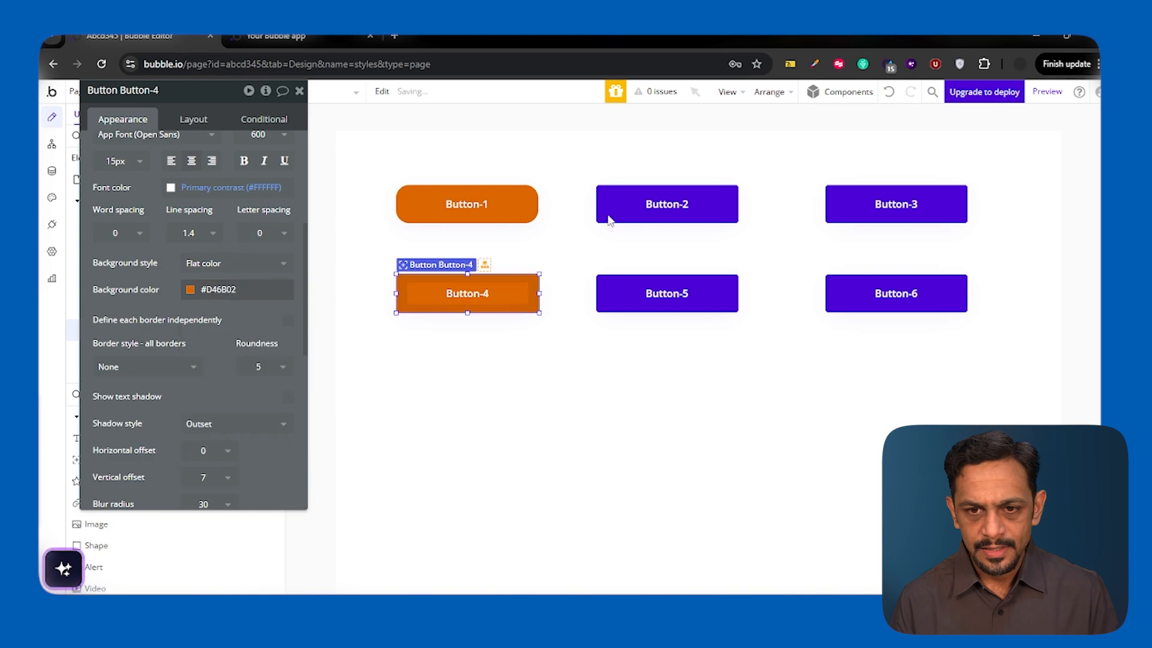
- Apply the copied background color #D46B02 to Button-5 and Button-2
click(666, 294)
click(222, 291)
click(222, 291)
key(ctrl+a)
text(#d46b02)
click(639, 210)
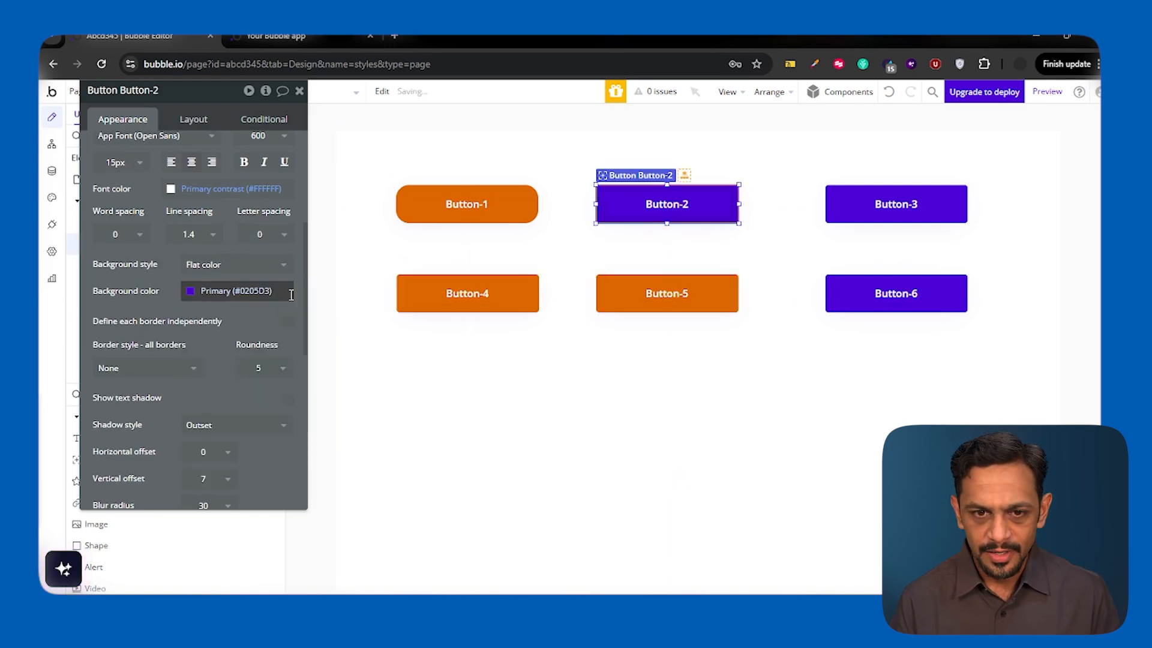
click(222, 291)
click(222, 291)
key(ctrl+a)
text(#d46b02)
- Apply the copied background color #D46B02 to Button-3 and Button-6
click(896, 204)
click(221, 291)
text(#d46b02)
click(896, 293)
click(236, 294)
text(#d46b02)
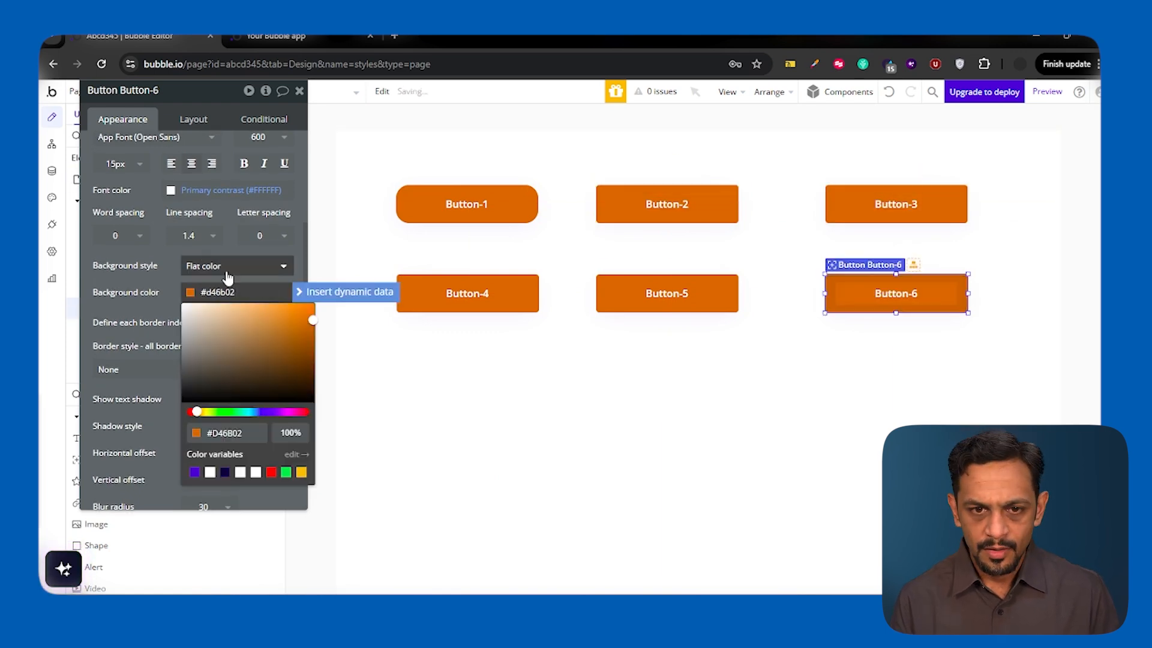
click(258, 266)
click(157, 270)
- Set the roundness of Button-4, Button-2 and Button-5 to 20
click(425, 293)
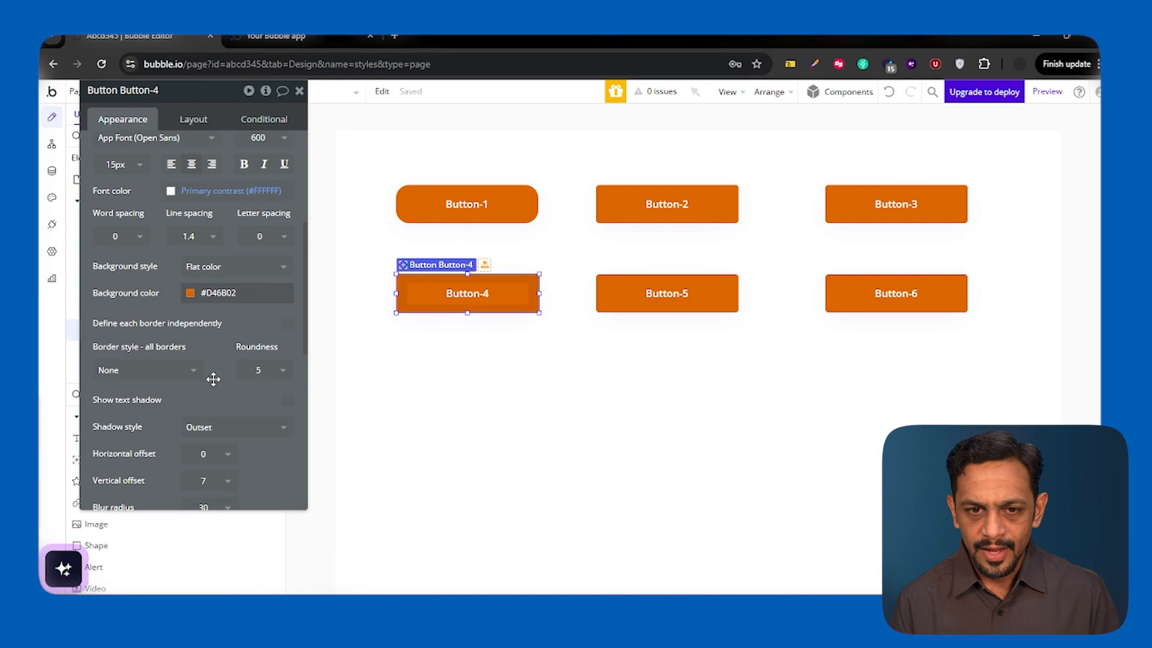
click(257, 370)
text(20)
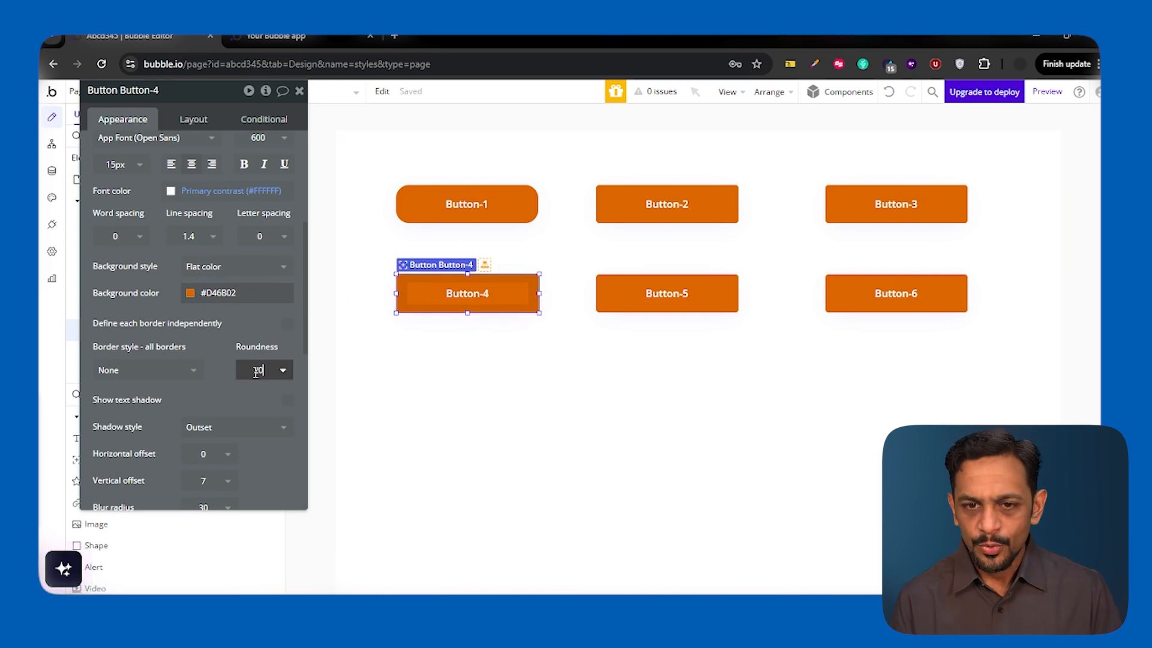
click(667, 211)
click(259, 370)
text(20)
click(632, 300)
click(258, 371)
text(20)
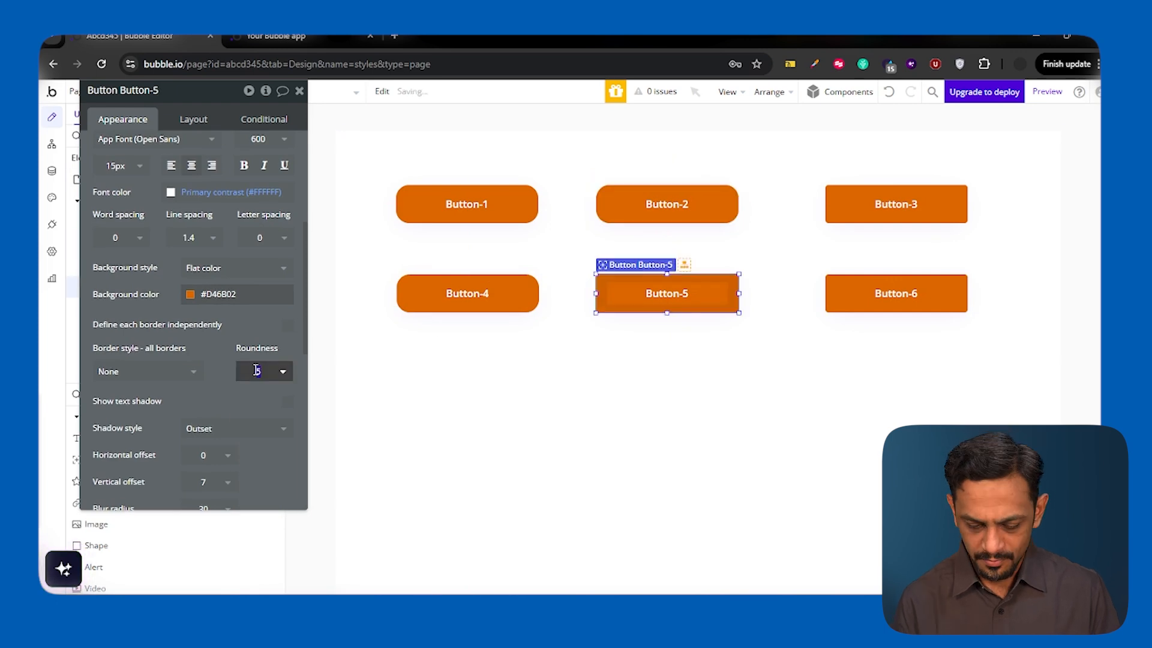
- Set the roundness of Button-6 and Button-3 to 20, and deselect the buttons
click(858, 299)
click(259, 372)
text(20)
click(858, 210)
click(246, 375)
text(20)
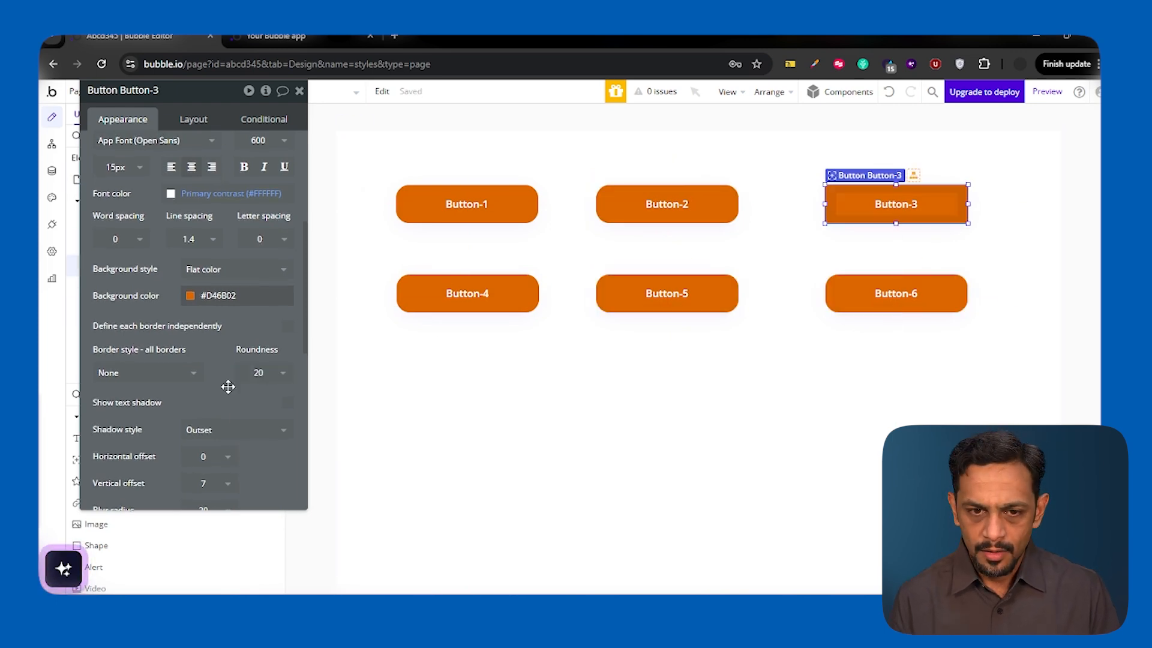
click(494, 404)
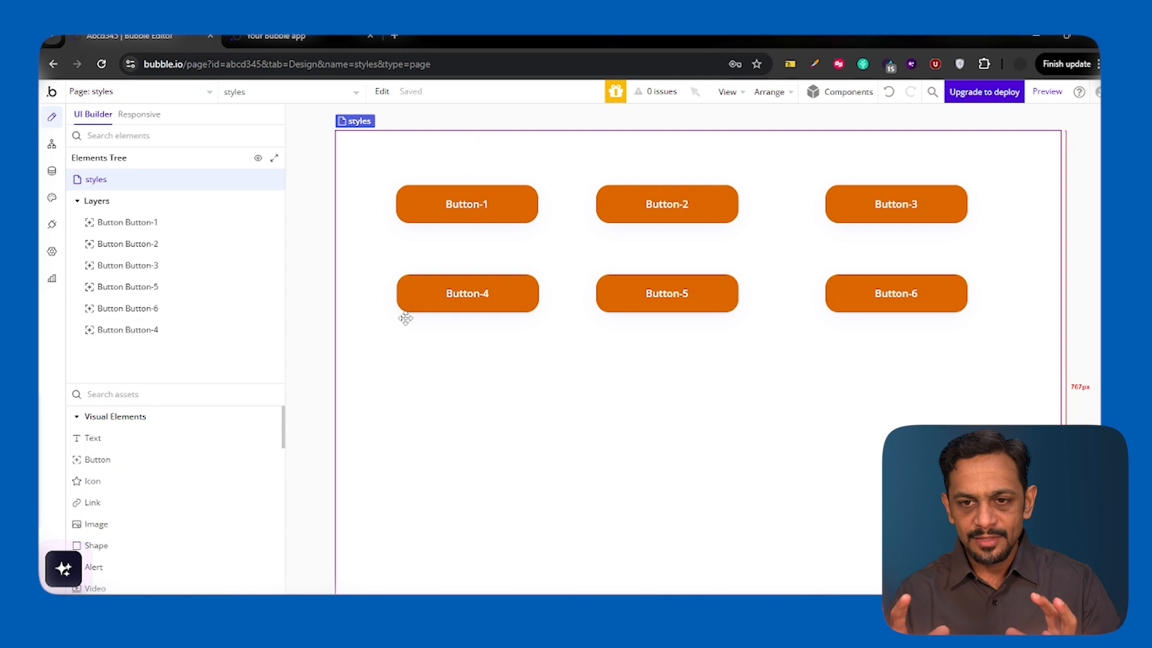
double_click(464, 368)
click(295, 138)
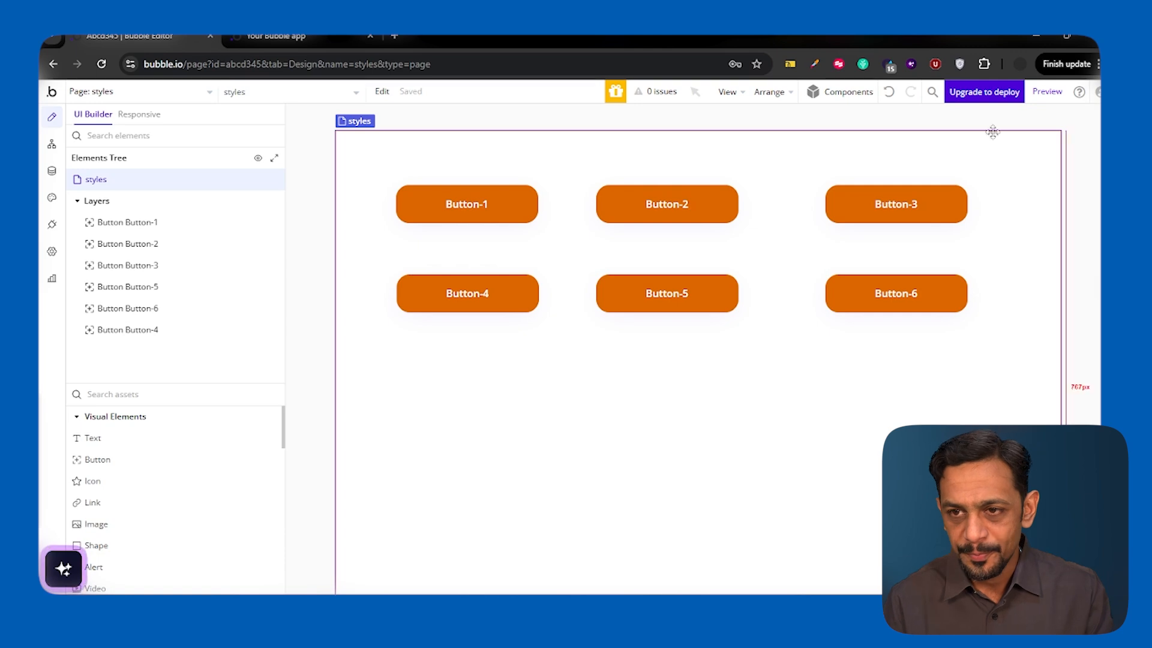
- Undo the individual color and roundness changes on the six buttons, and detach Button-1 from the Primary Button style
click(890, 96)
click(890, 97)
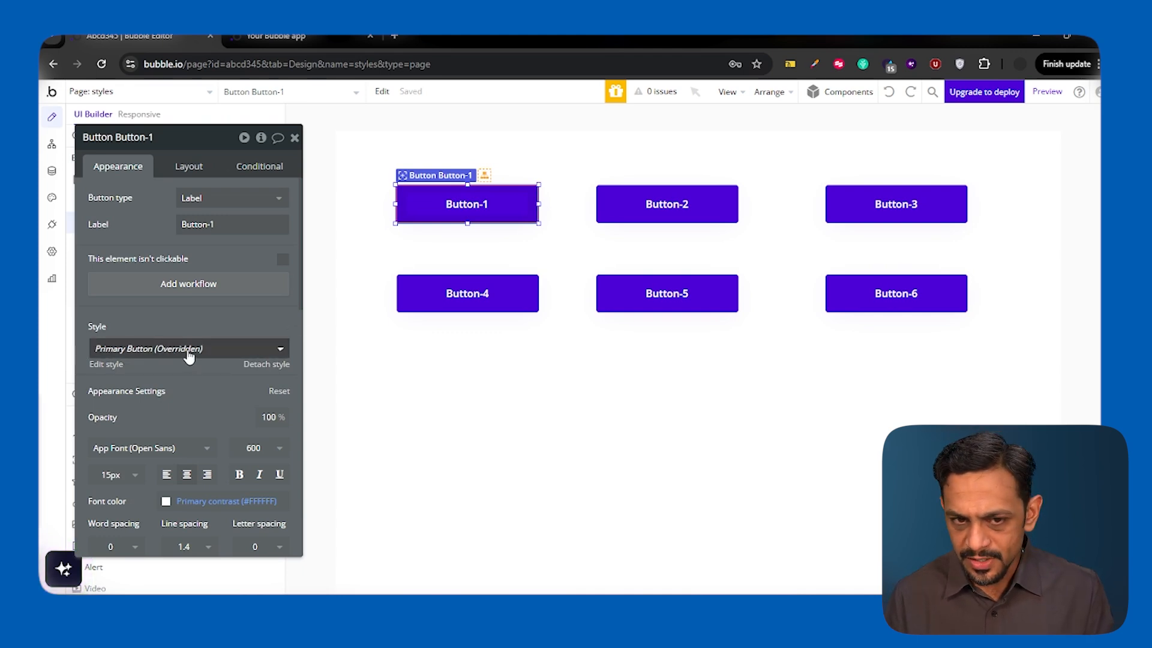
click(265, 365)
click(157, 350)
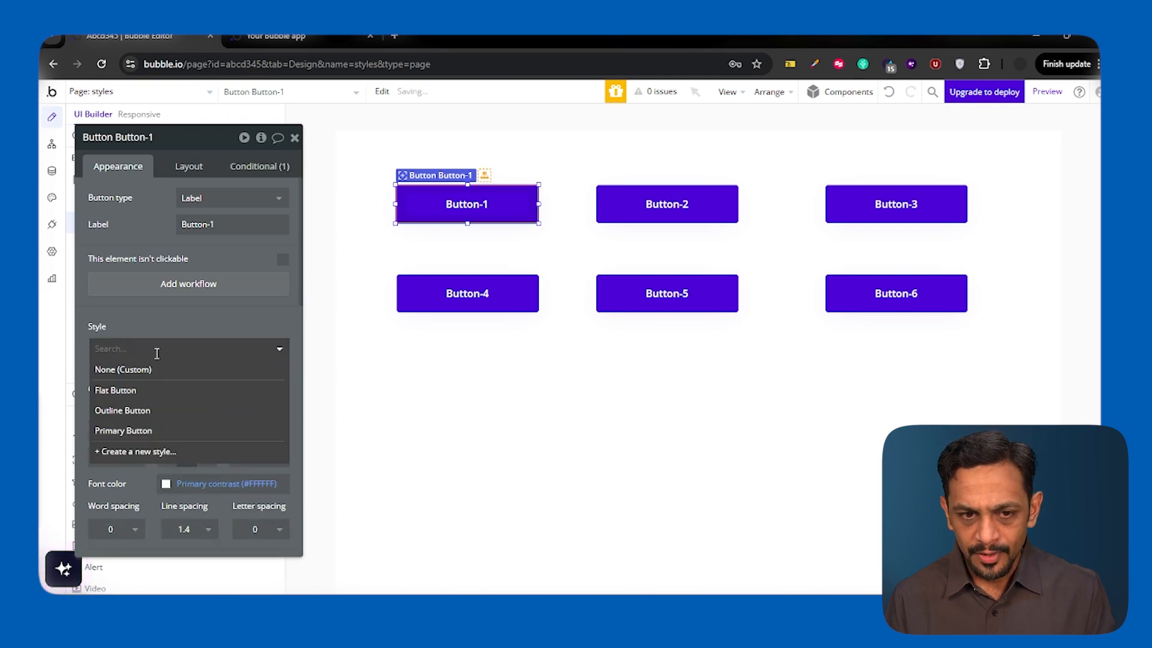
- Set the background color of Button-1 to #D46B02
drag(157, 323, 157, 274)
scroll(198, 402, down, 2)
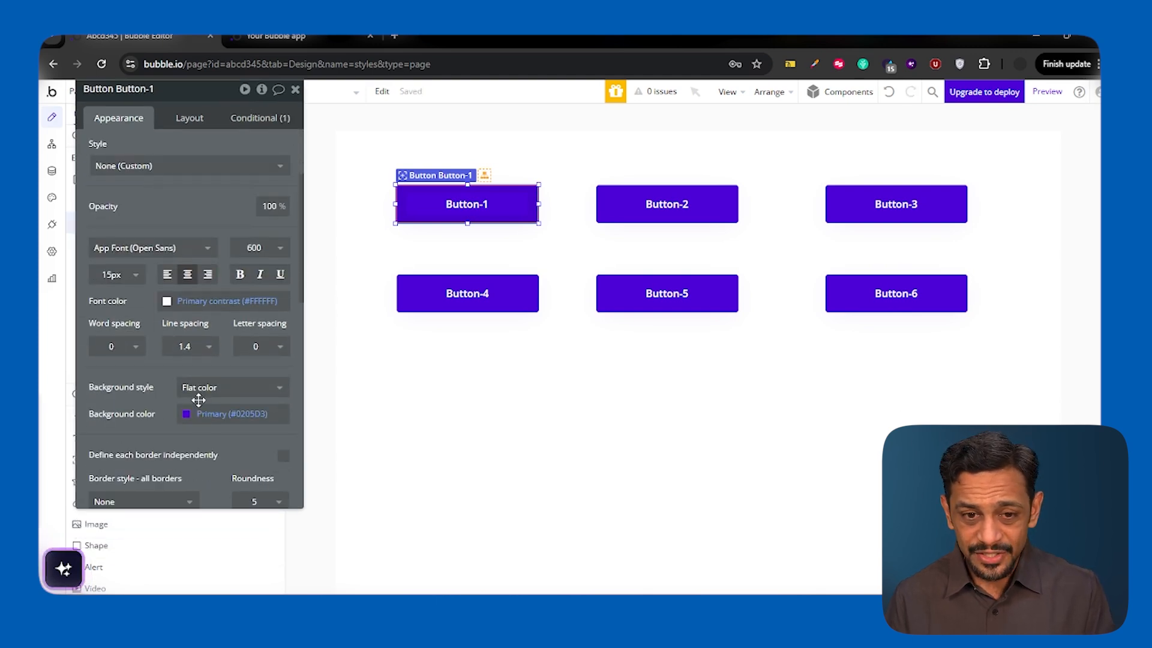
click(213, 413)
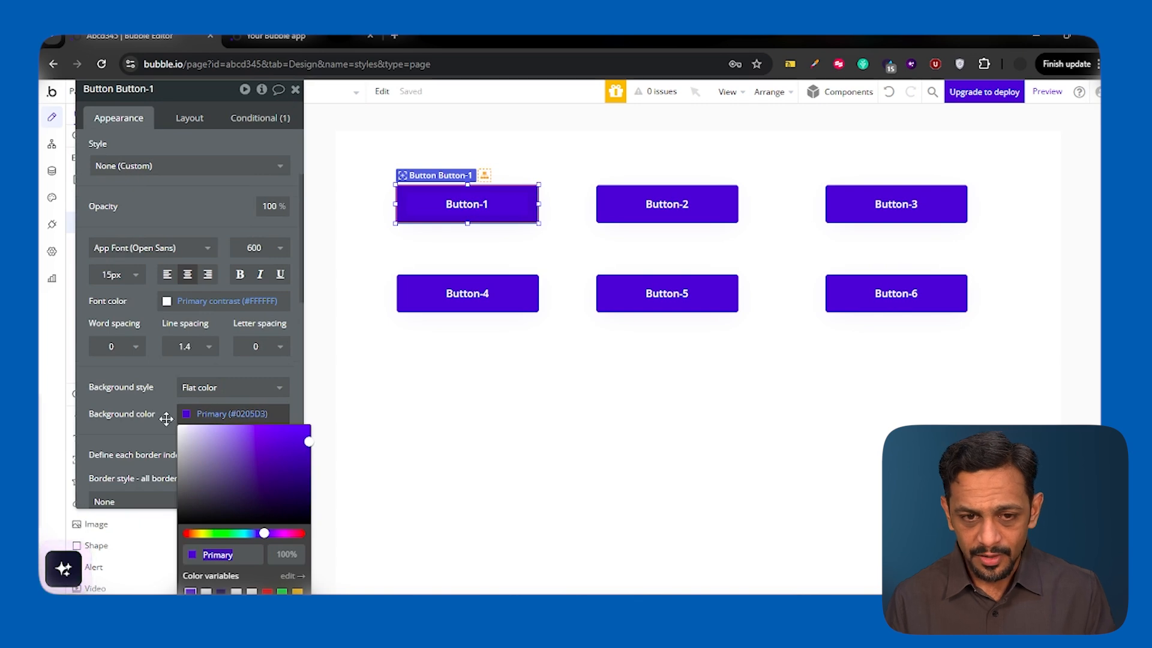
scroll(167, 414, down, 2)
drag(160, 386, 154, 329)
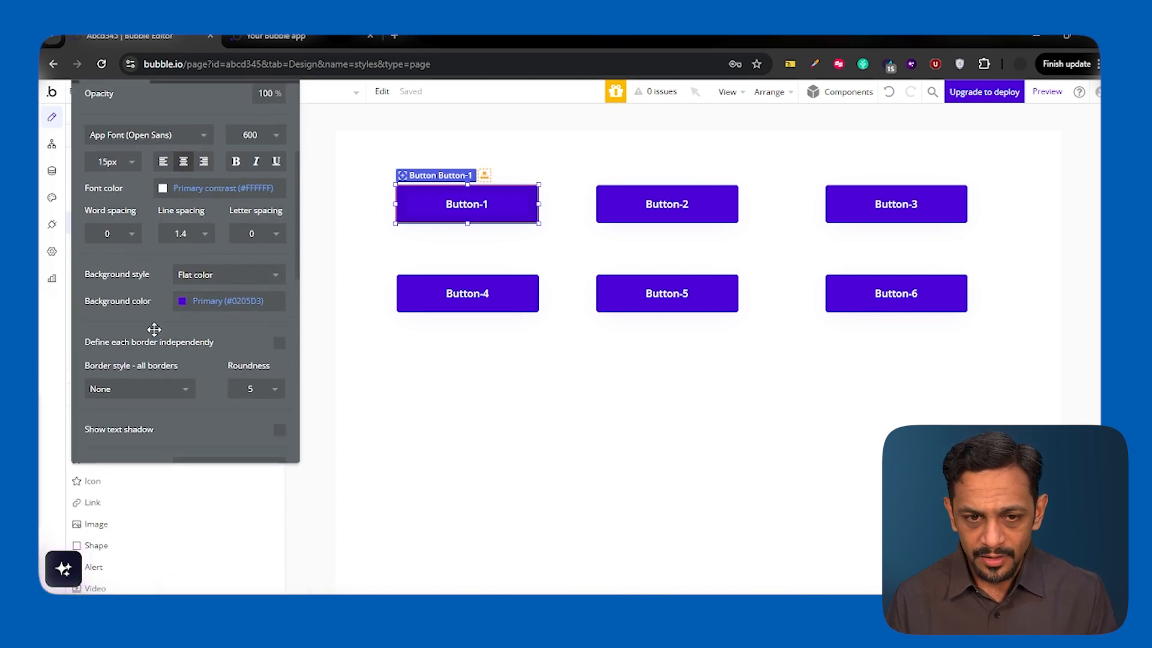
click(215, 294)
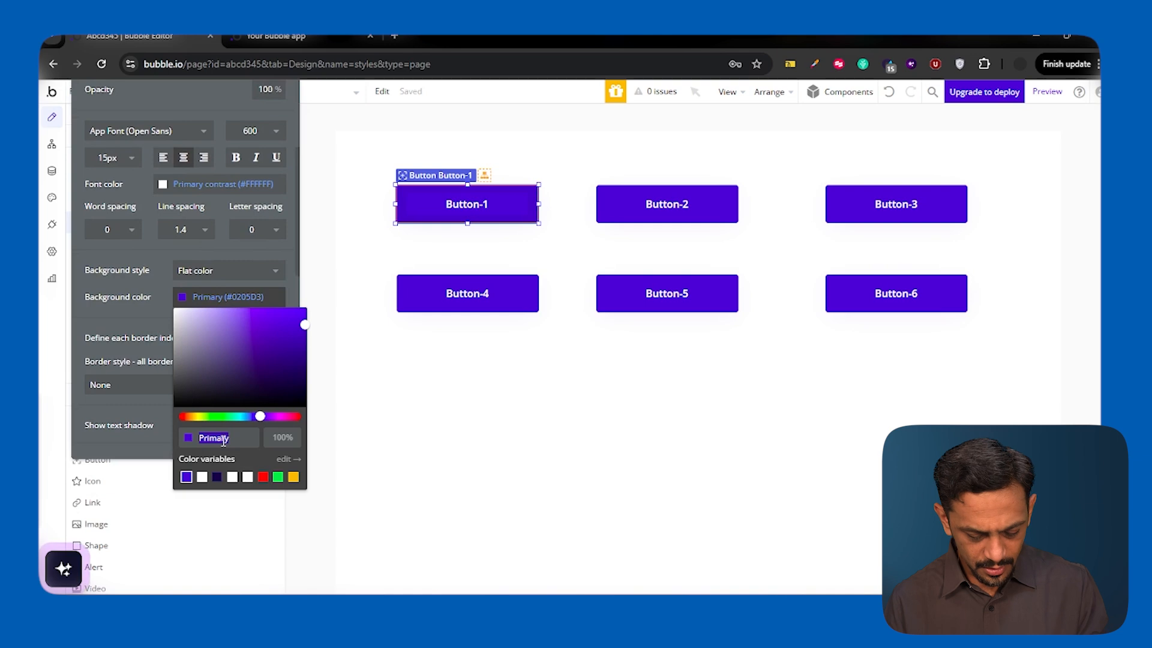
text(#D46b02)
key(Return)
click(160, 303)
- Set the roundness of Button-1 to 20
click(251, 386)
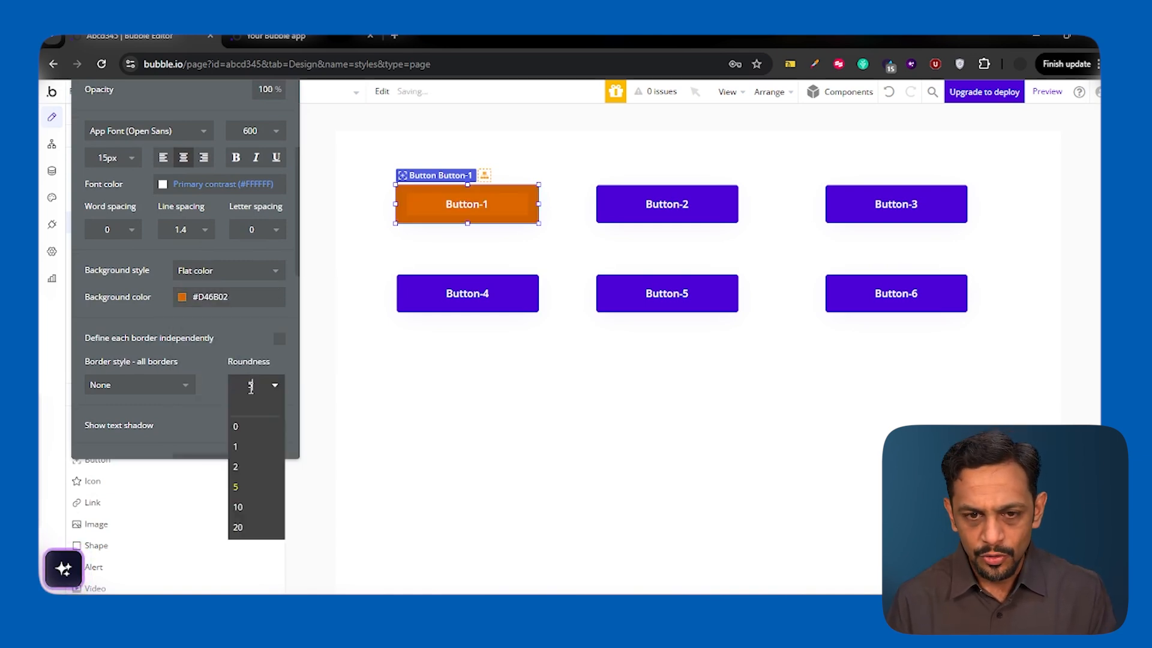
key(BackSpace)
text(20)
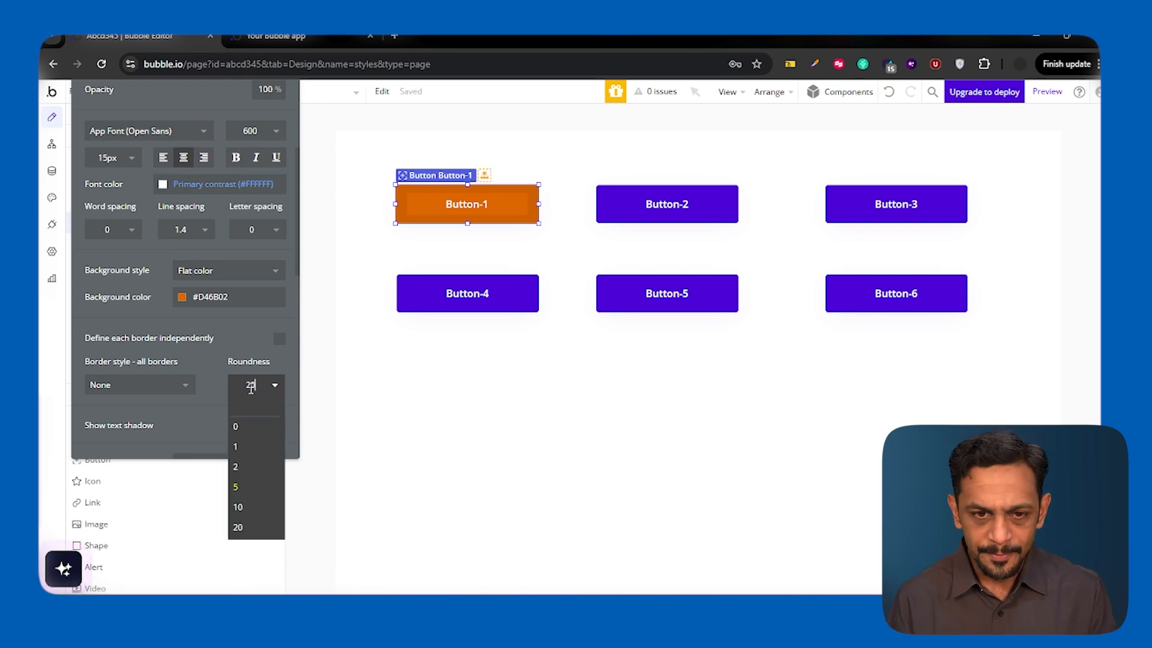
key(Return)
- Create a new button style named New_Style from Button-1's current appearance
scroll(169, 267, up, 5)
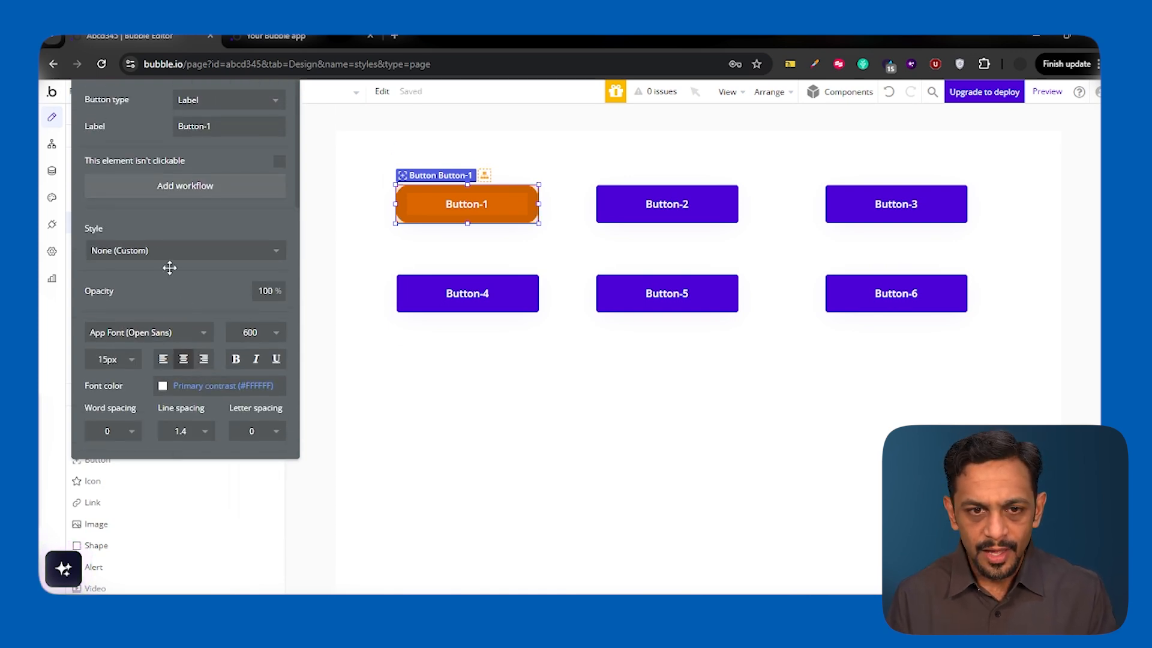
click(154, 277)
click(146, 381)
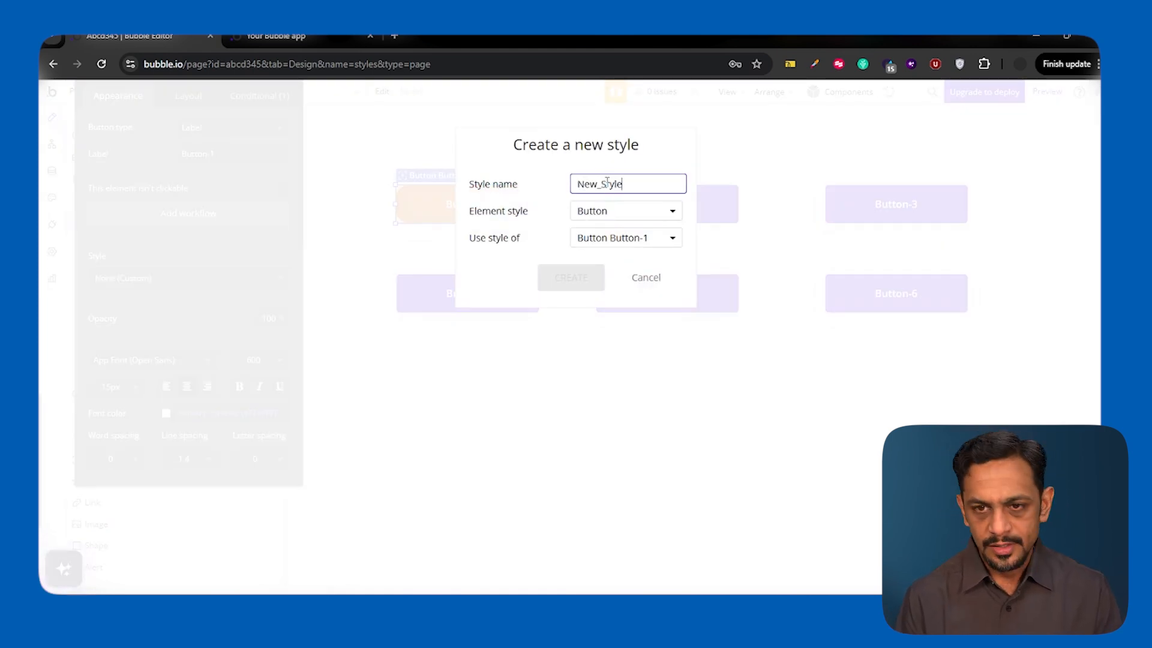
click(577, 281)
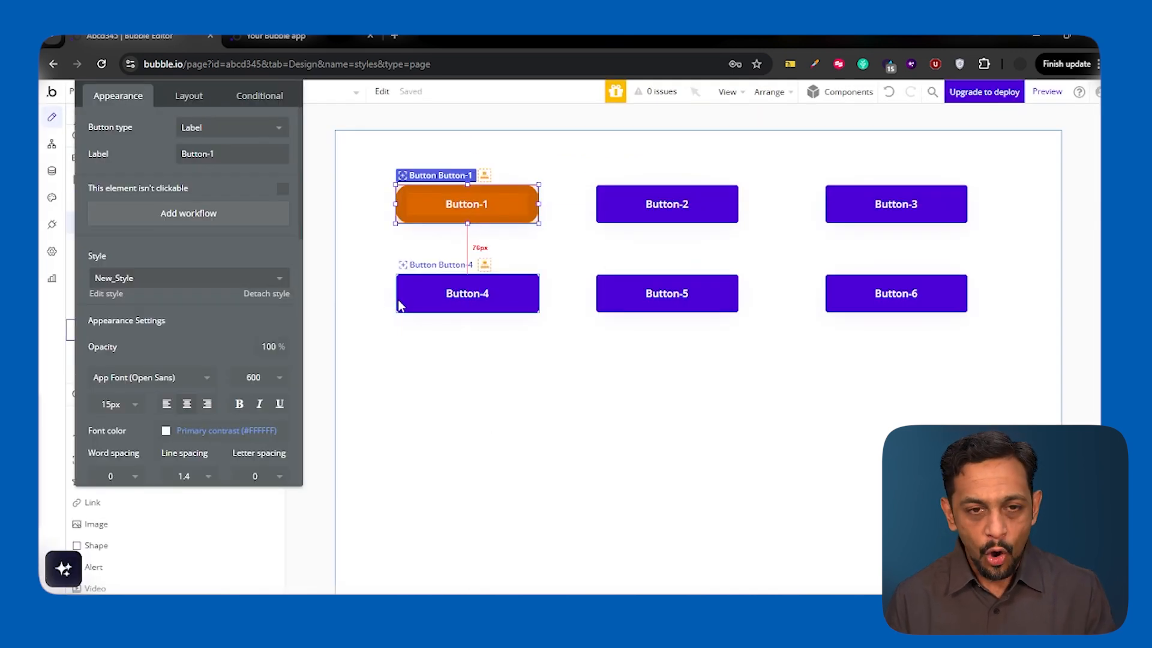
- Apply New_Style to Button-4 and Button-5
click(414, 287)
click(159, 279)
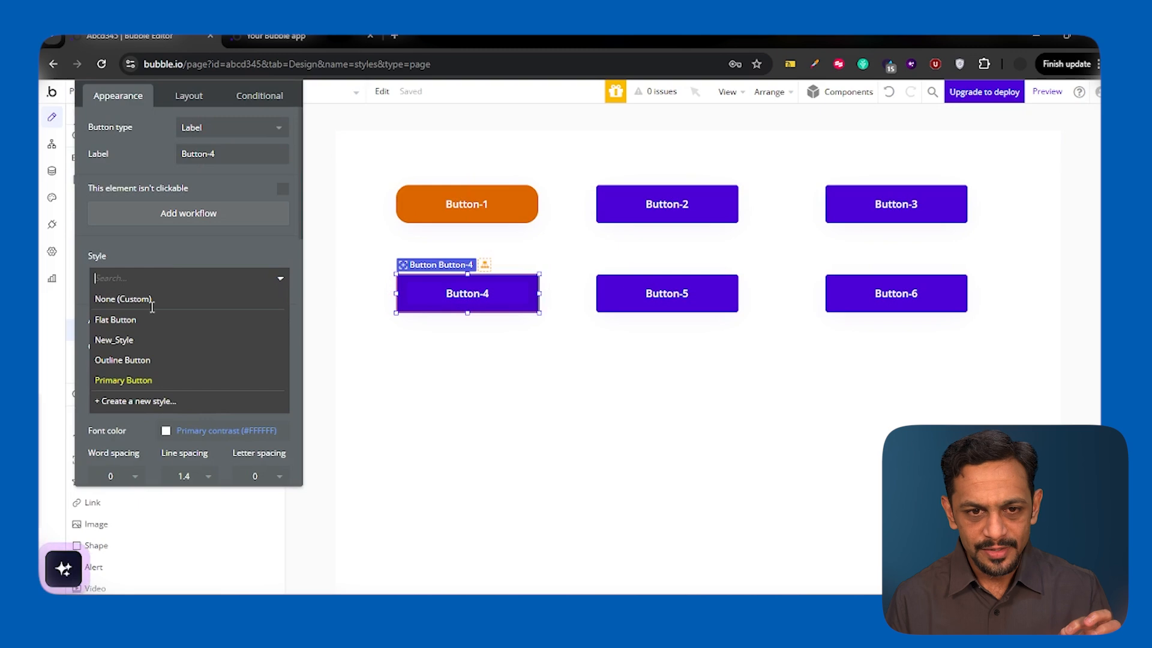
click(142, 346)
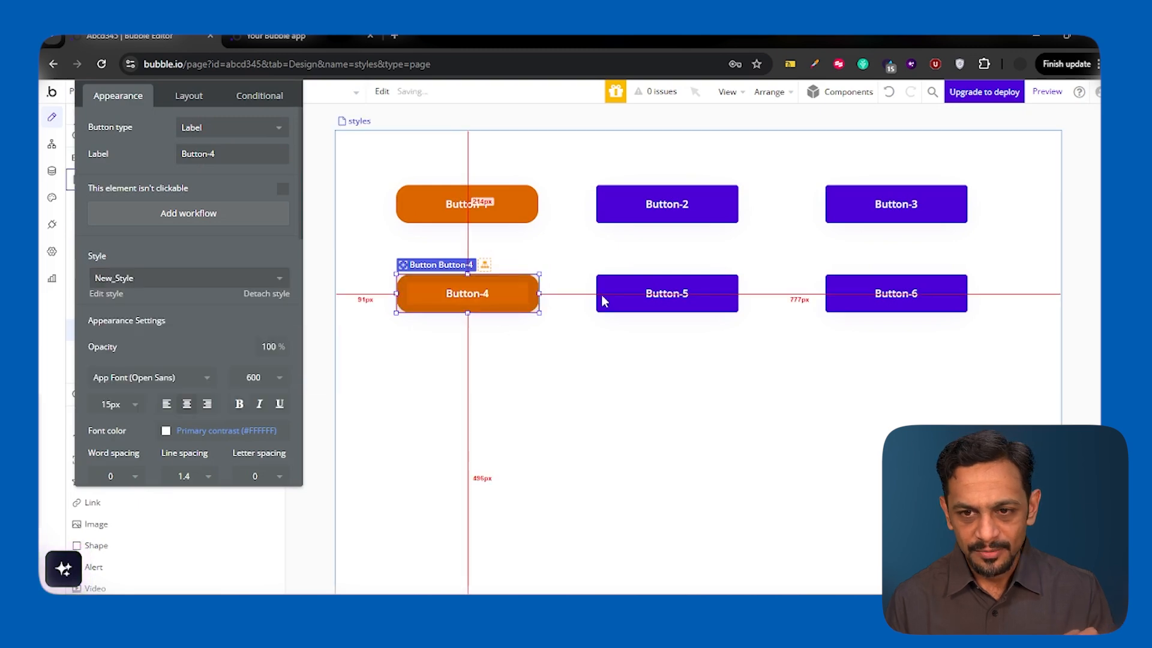
click(607, 306)
click(141, 278)
click(138, 342)
- Apply New_Style to Button-2, Button-3 and Button-6, and deselect the buttons
click(612, 210)
click(138, 278)
click(131, 340)
click(840, 210)
click(141, 278)
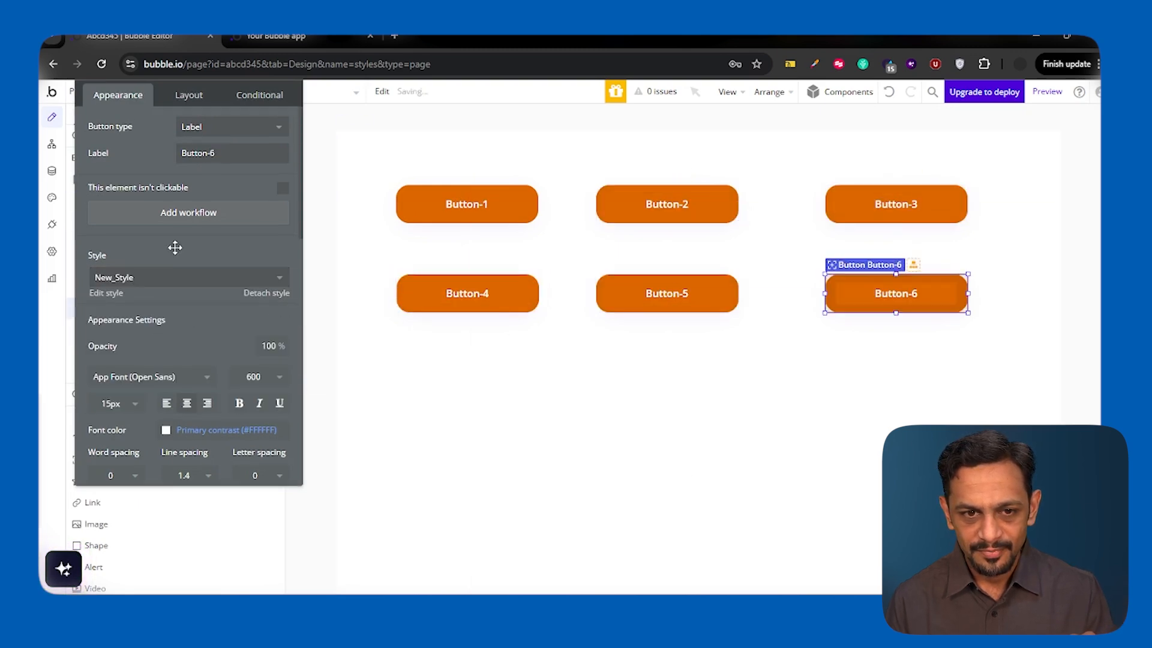
click(677, 418)
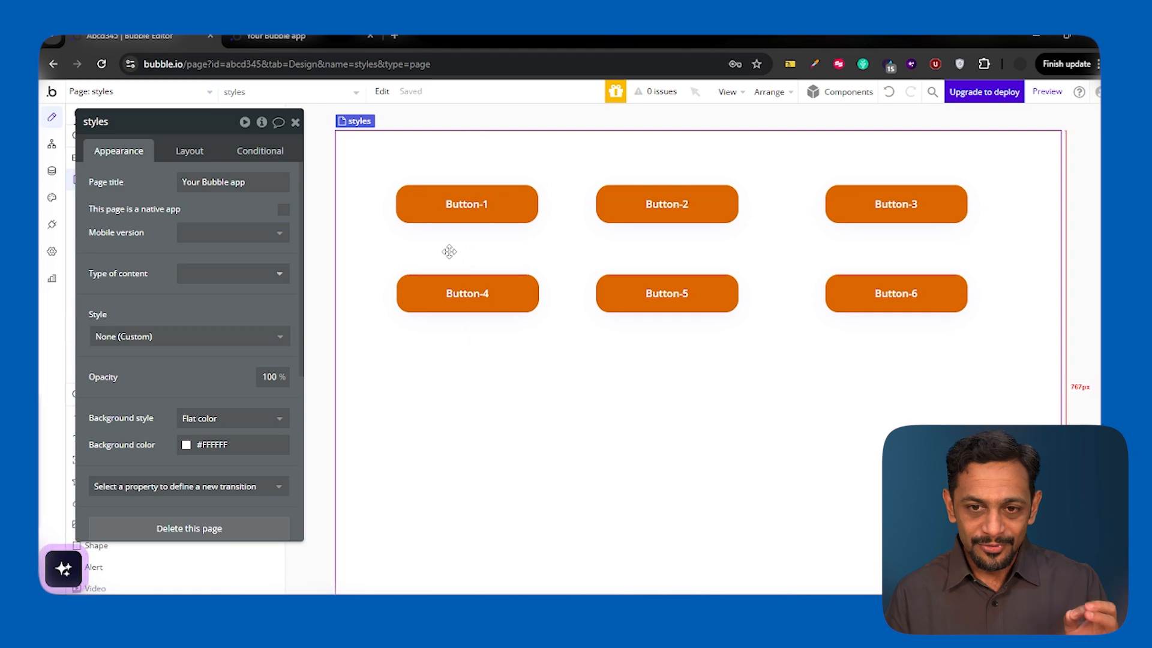
- Open New_Style for editing from Button-1 and change its background color to blue #02AAD4
click(446, 211)
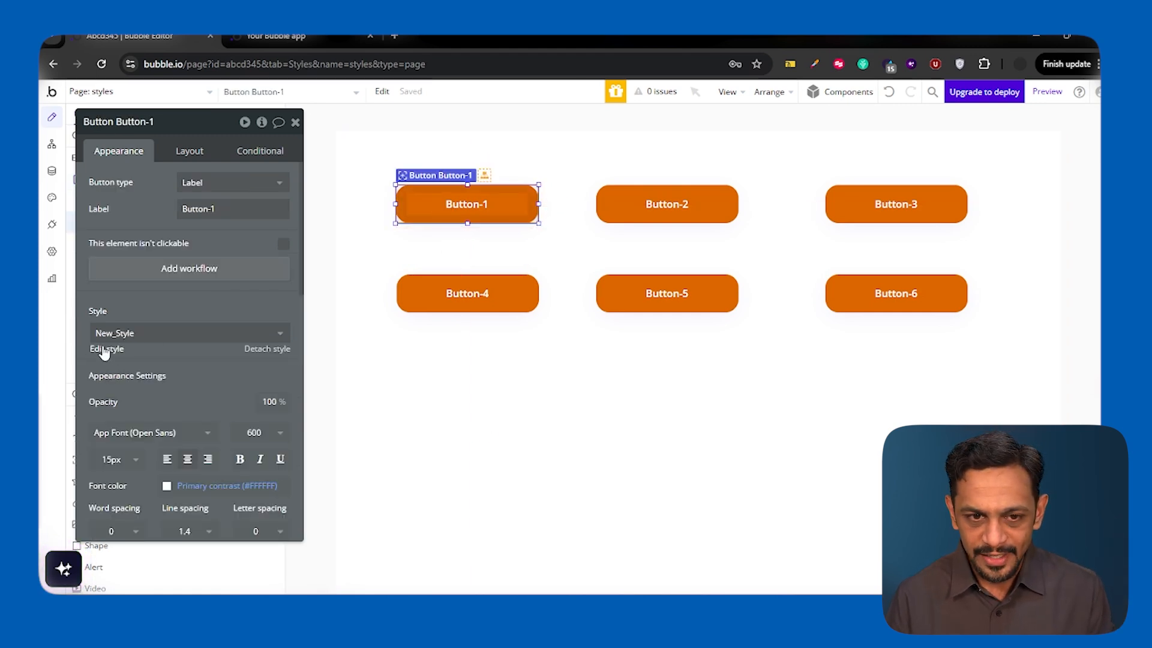
click(105, 351)
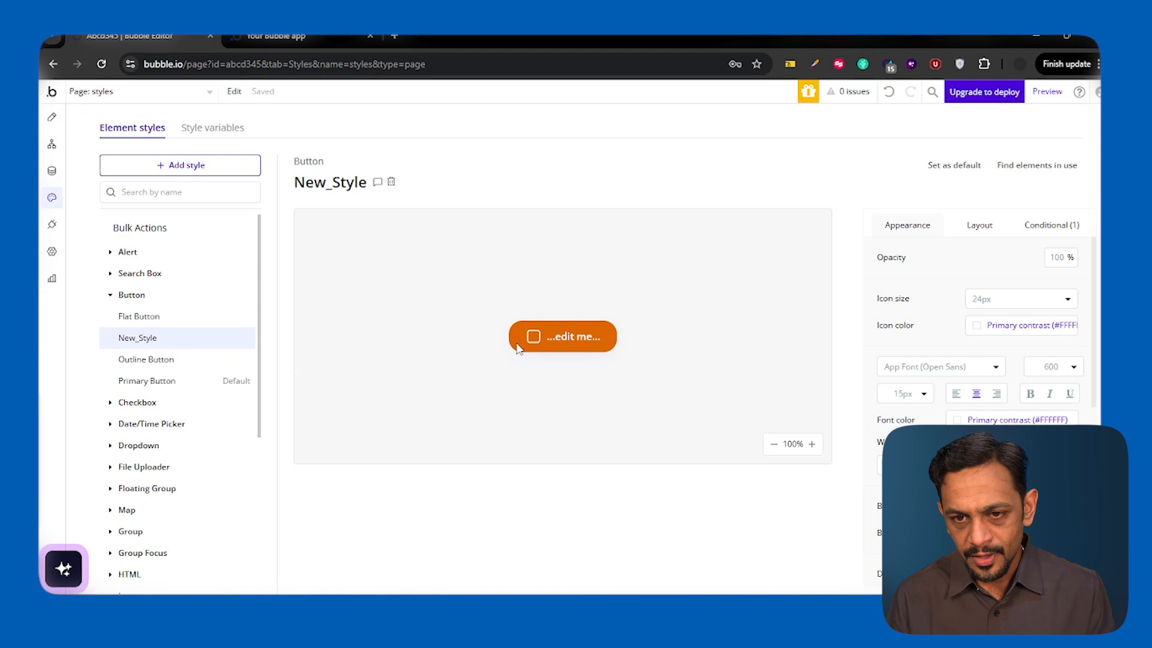
scroll(936, 373, down, 3)
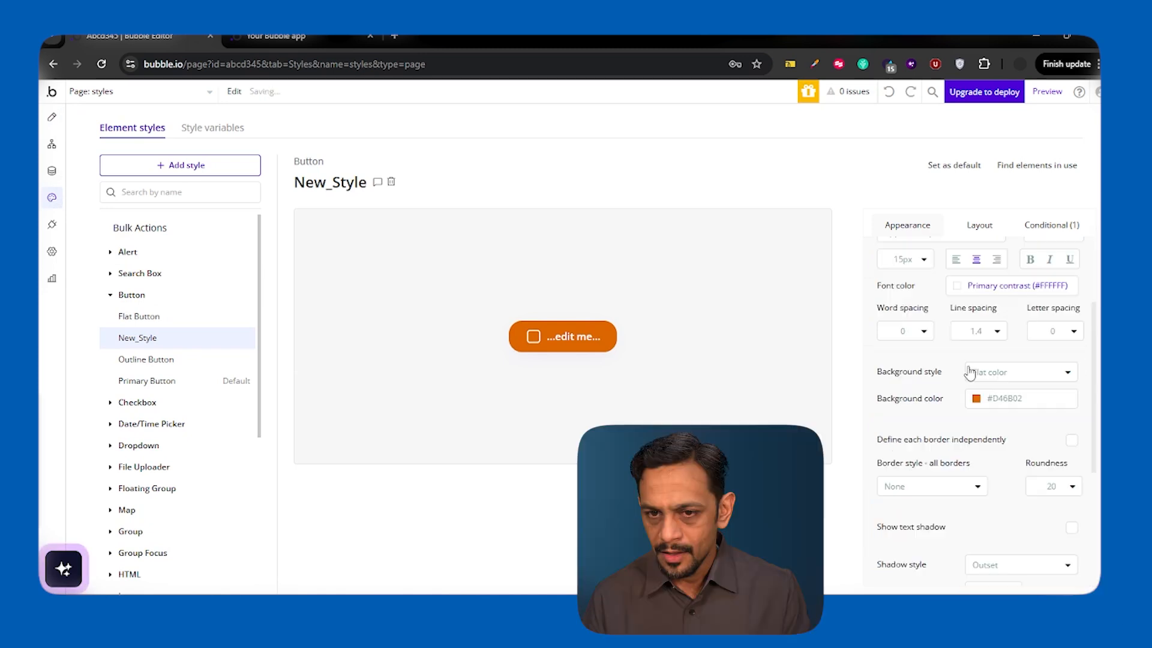
click(1007, 397)
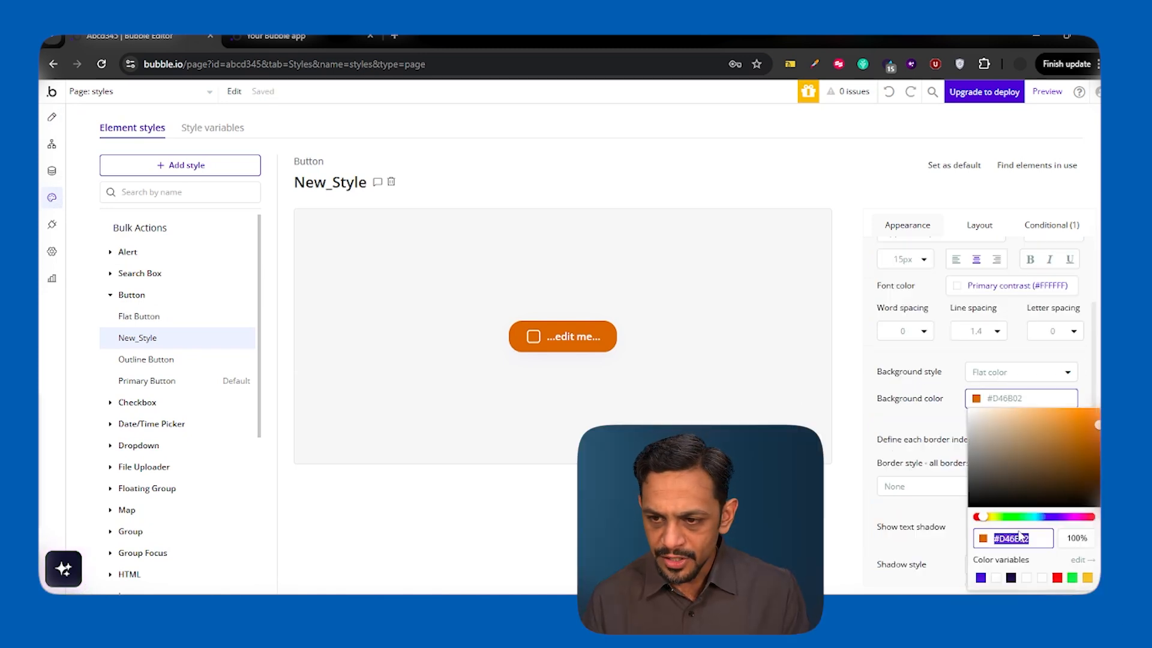
click(1038, 516)
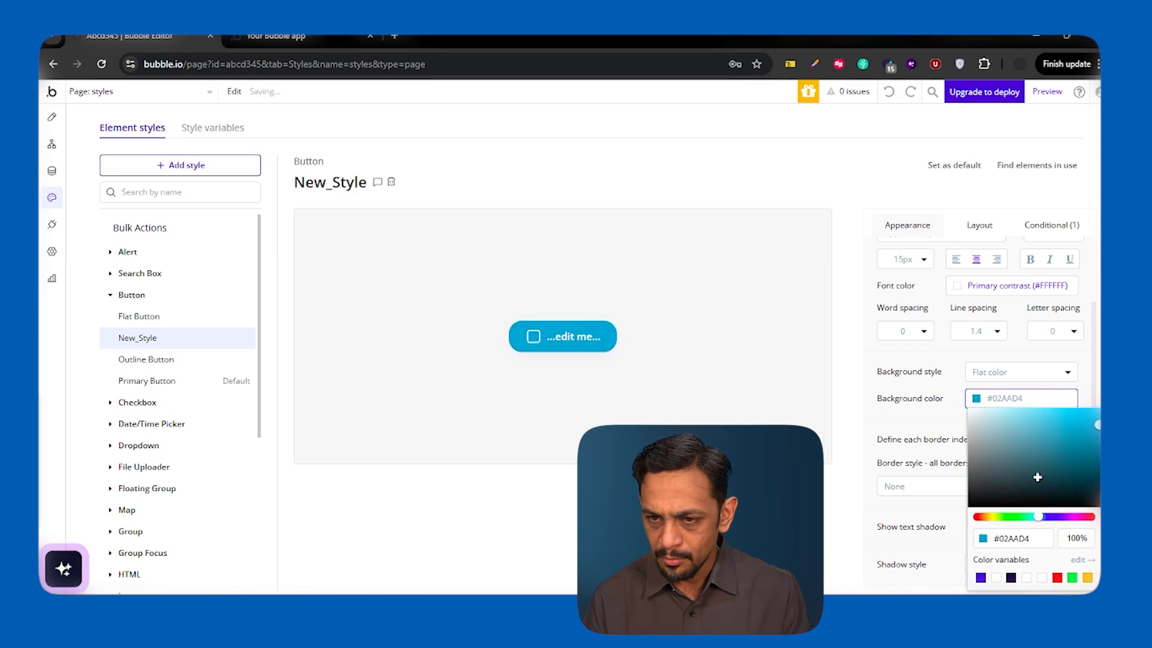
click(946, 385)
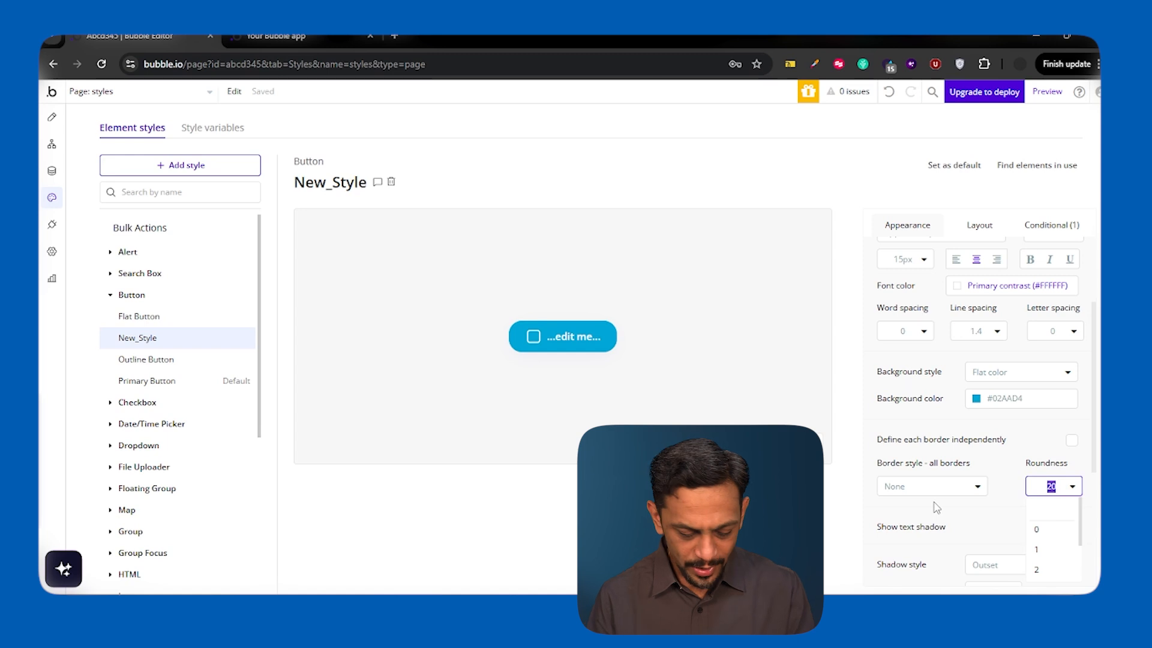
- Set New_Style's roundness to 40, return to the page design and close Button-1's properties
text(40)
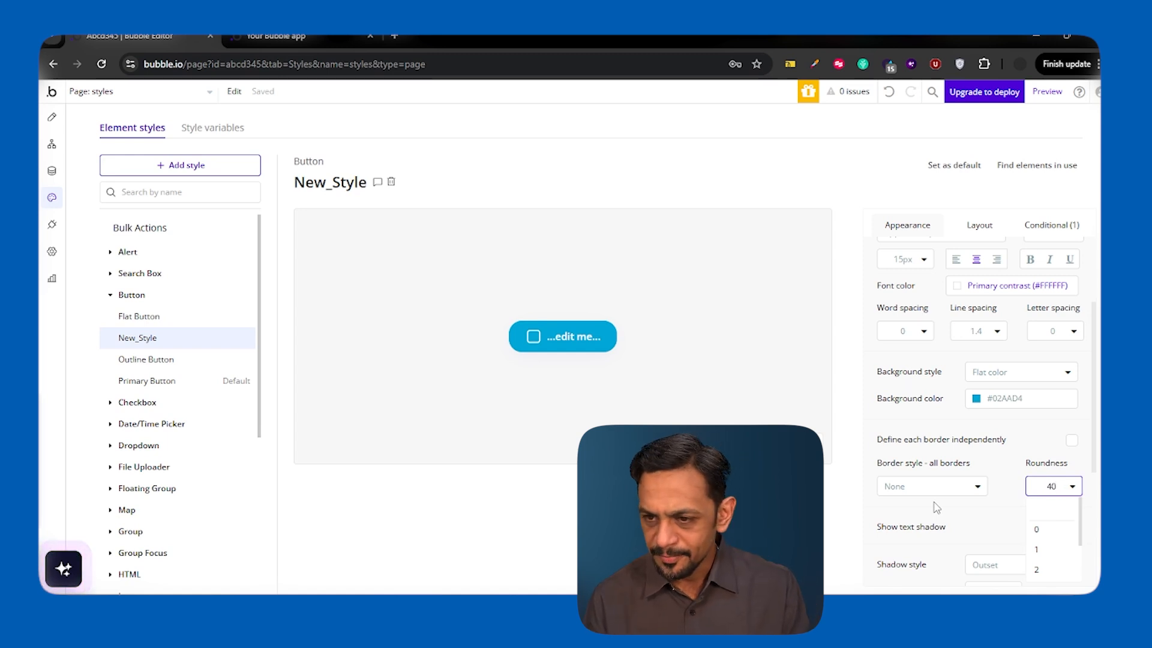
key(Return)
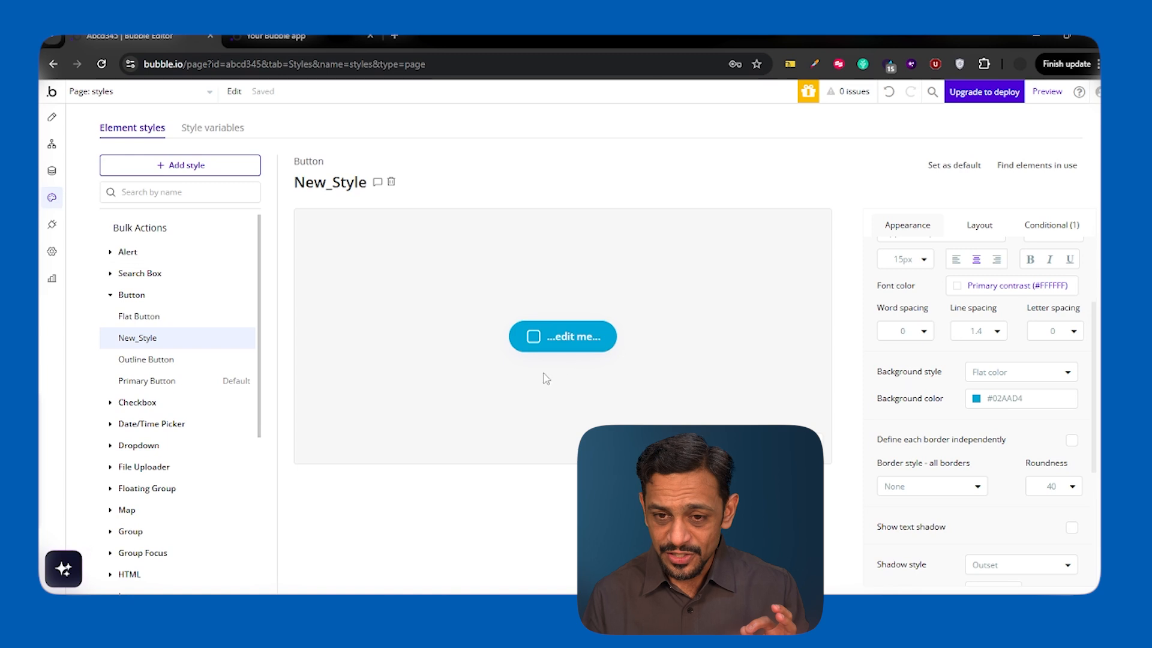
click(52, 119)
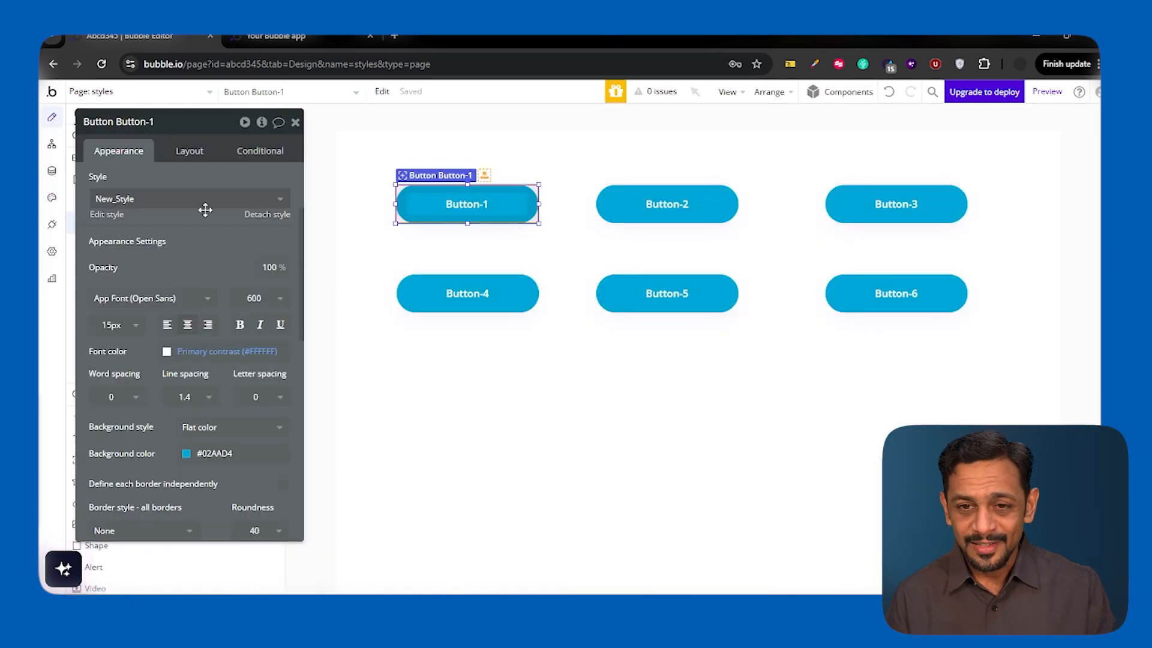
click(294, 123)
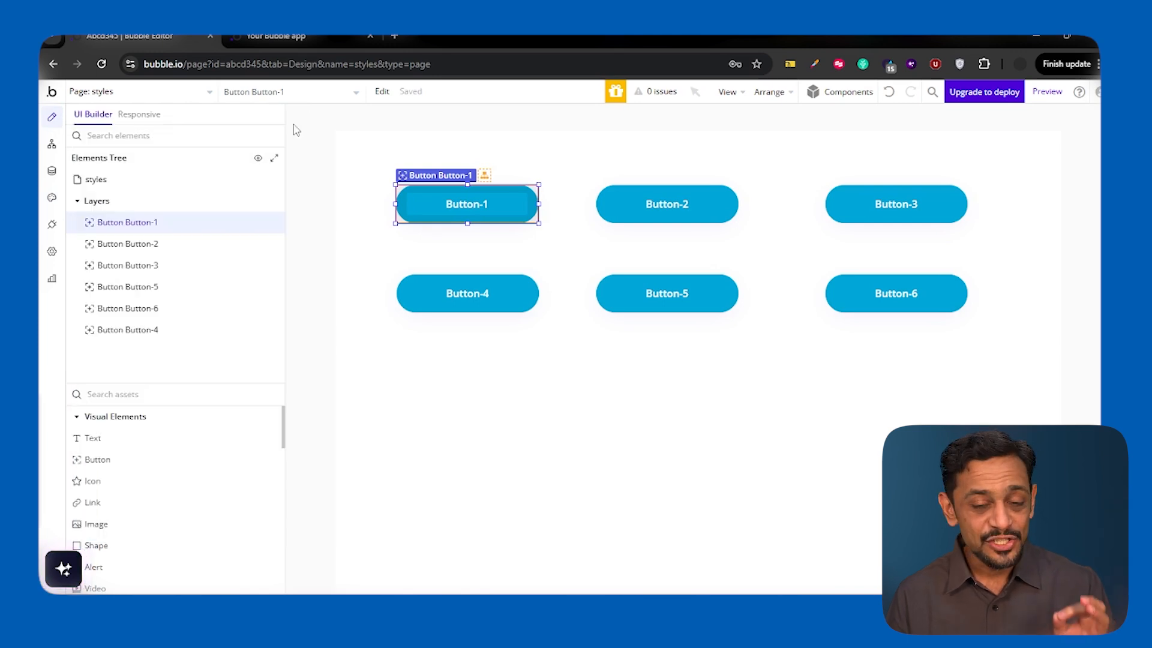
- Draw a text element about 197 by 46 px on the page below Button-4
click(95, 438)
drag(423, 378, 557, 412)
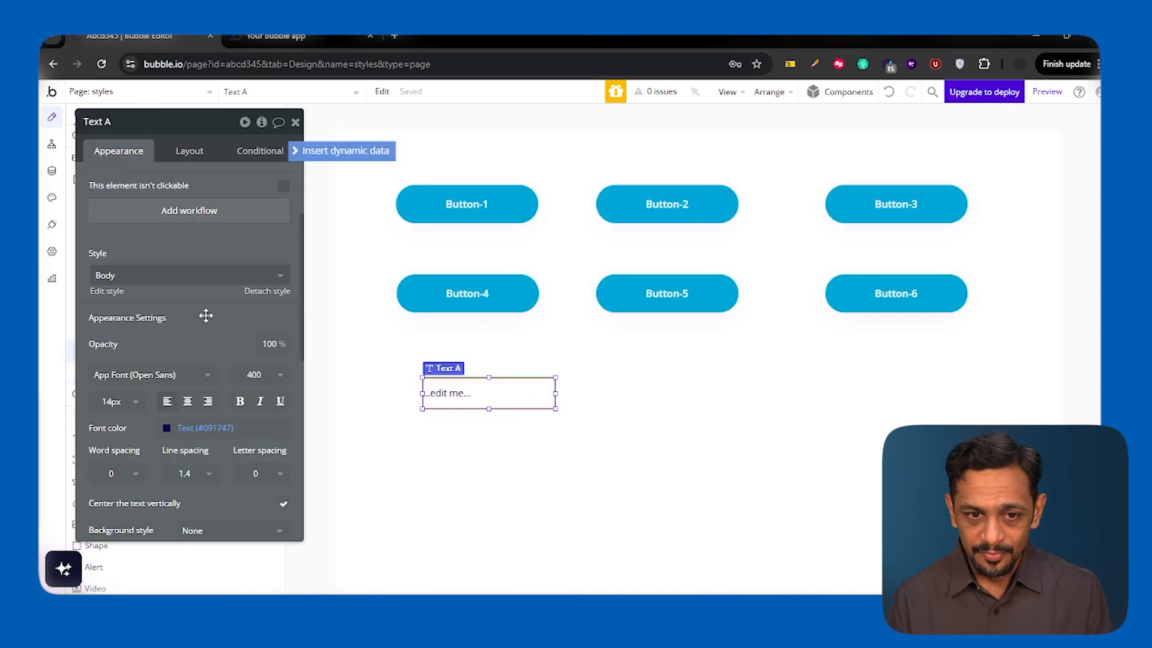
drag(206, 315, 263, 317)
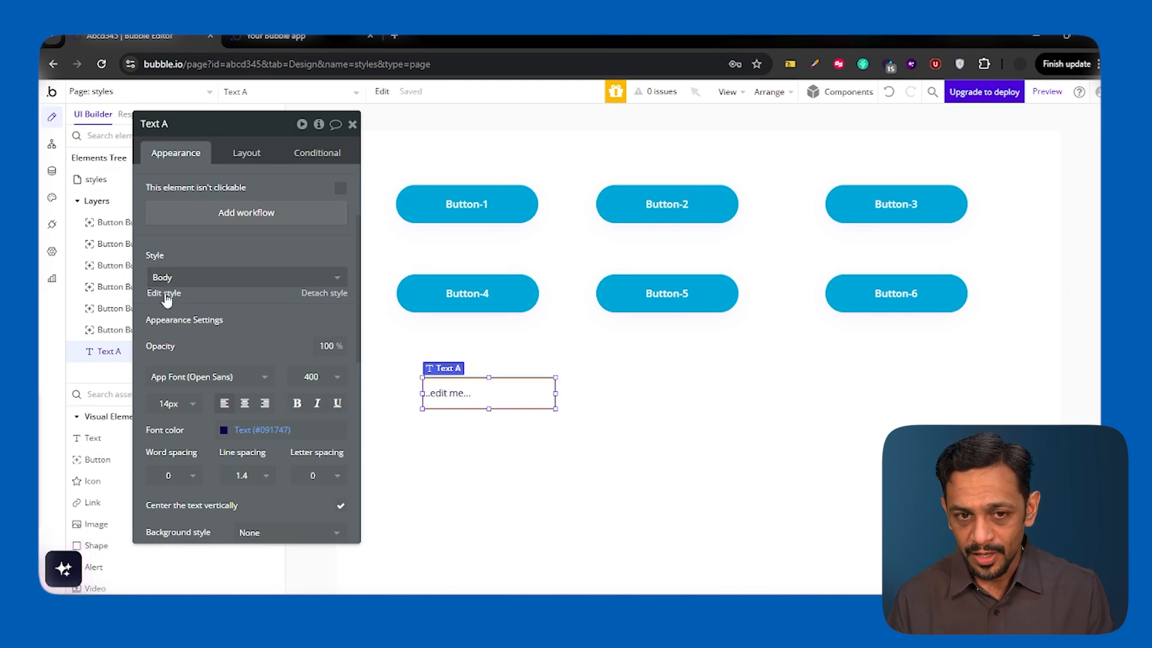
- Duplicate the text element three times and spread the copies out below the buttons
key(ctrl+c)
key(ctrl+v)
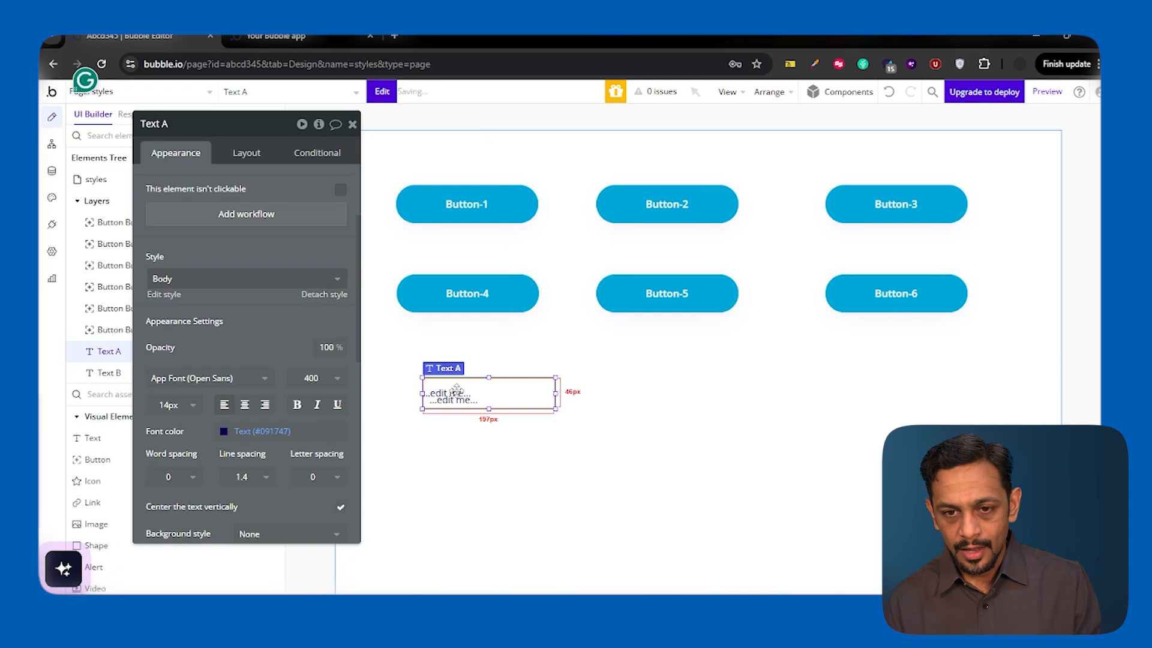
drag(459, 399, 647, 486)
key(ctrl+c)
key(ctrl+v)
key(ctrl+c)
key(ctrl+v)
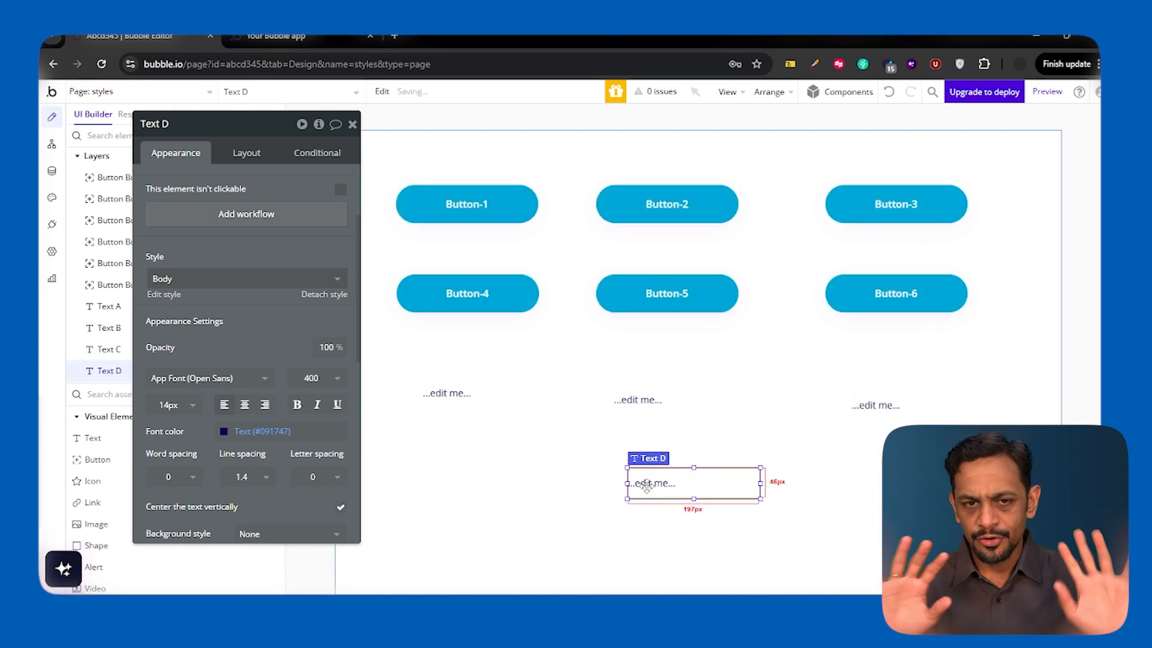
- Open the Body text style for editing and give it a flat background color of #DBCACA
click(169, 297)
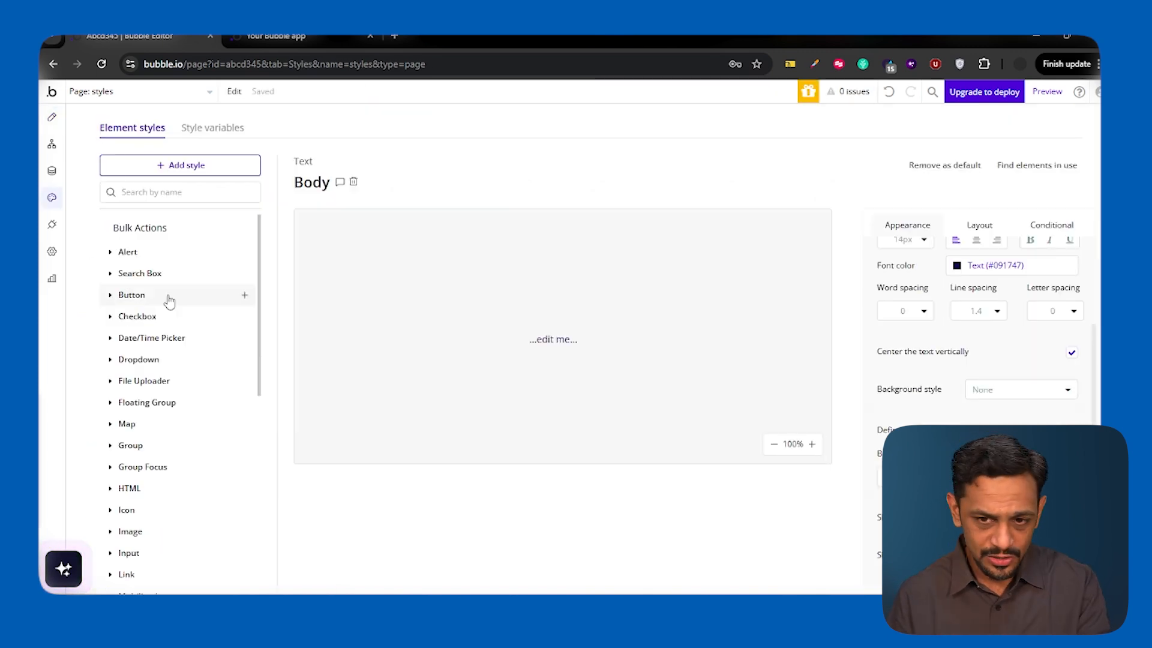
click(988, 390)
click(990, 445)
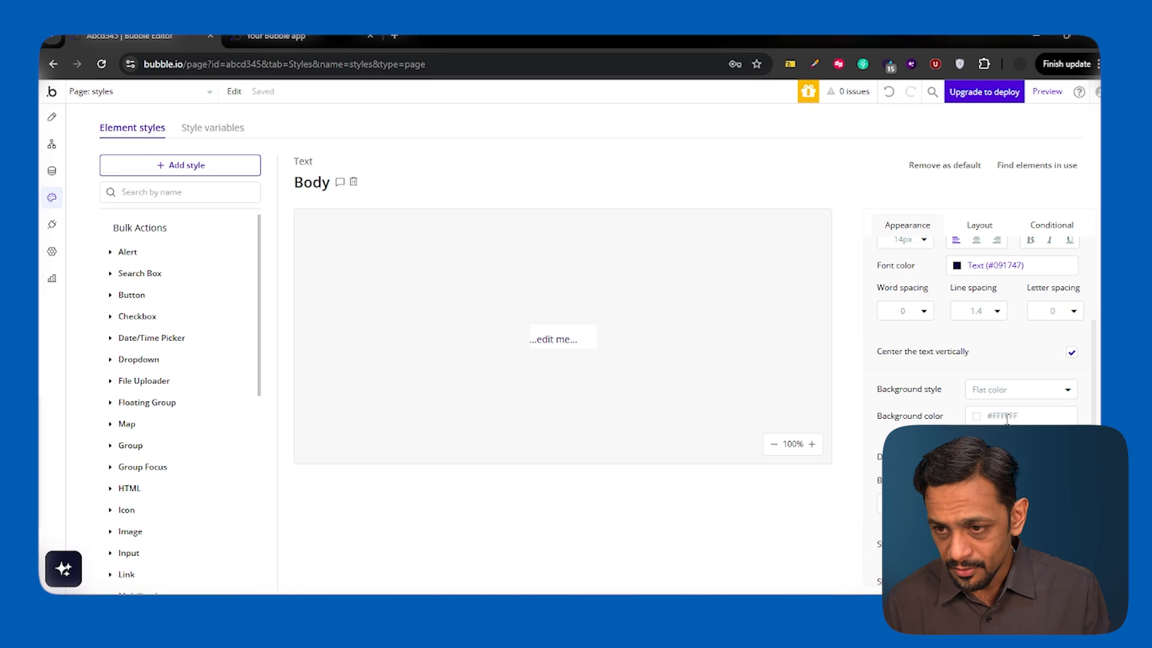
click(987, 450)
drag(979, 448, 977, 448)
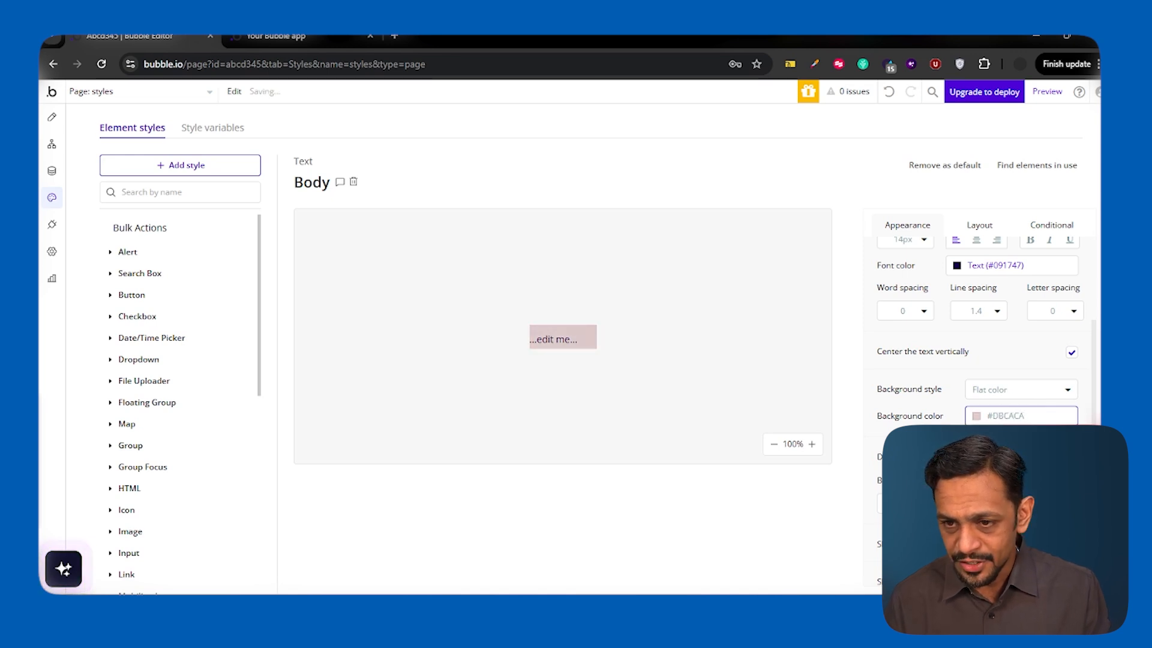
- Give the Body text style a solid border with roundness 5 and a padding of 10 on all four sides
scroll(977, 449, down, 1)
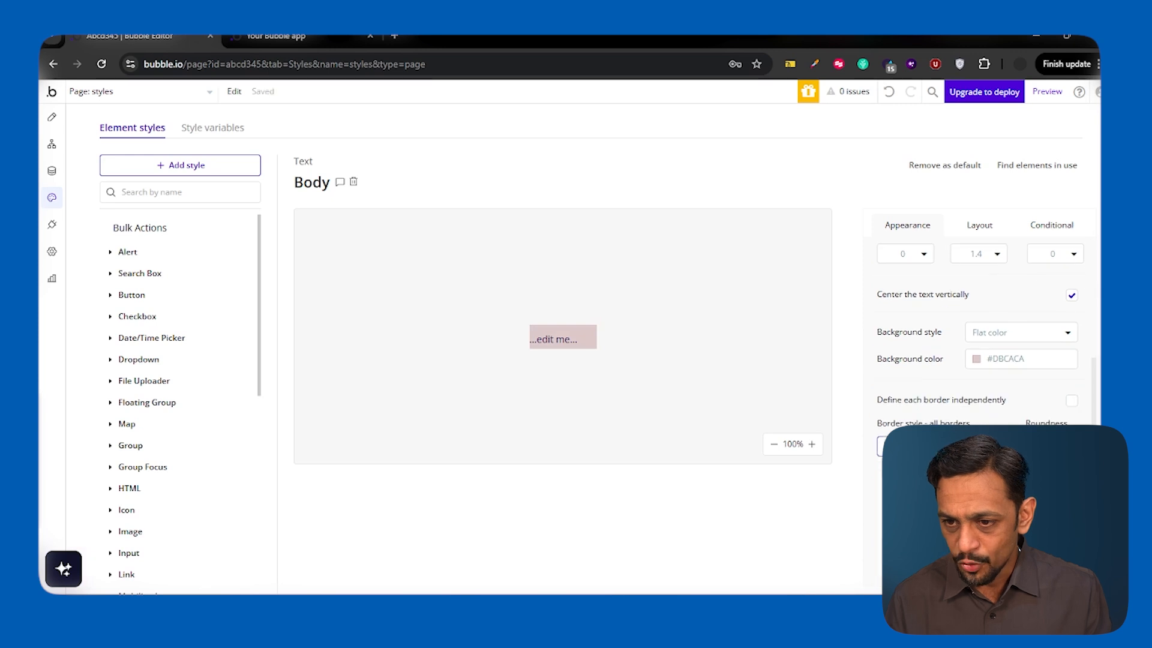
scroll(1036, 399, down, 1)
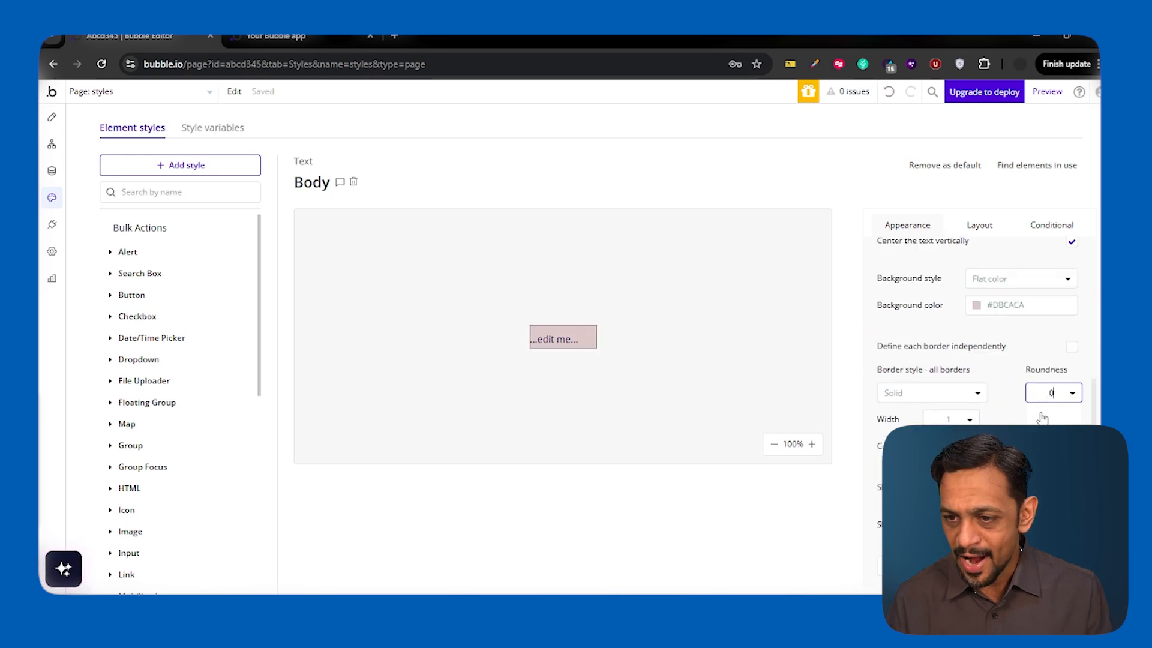
click(977, 226)
click(895, 294)
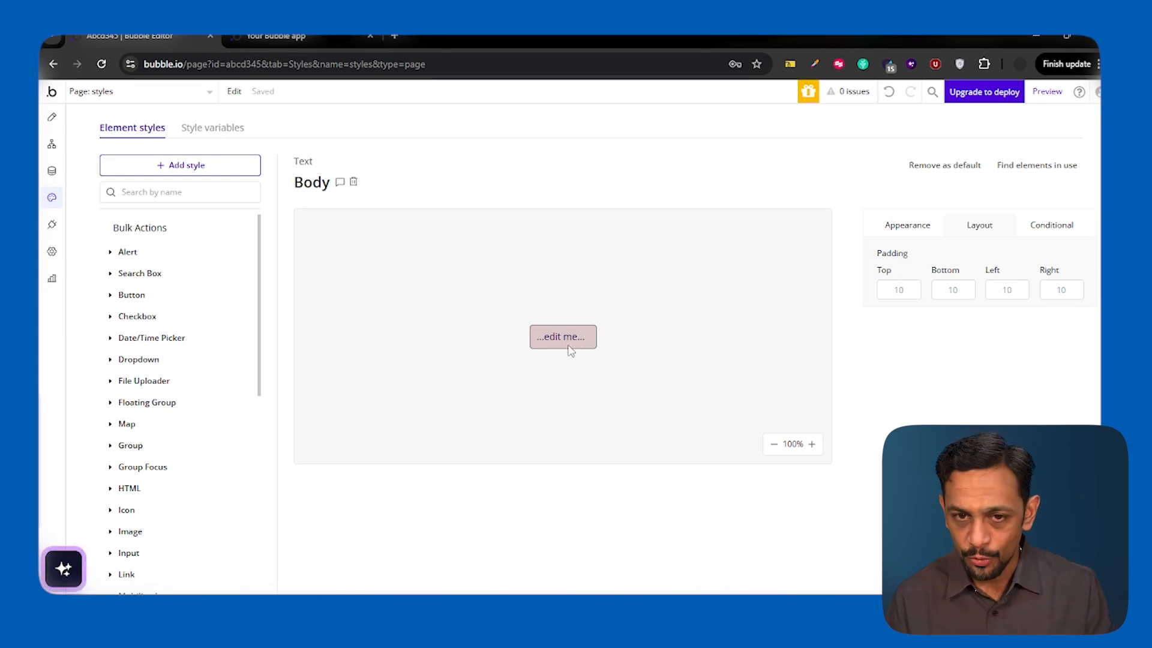
- Return to the page design, deselect the text element and close the property editor
click(52, 119)
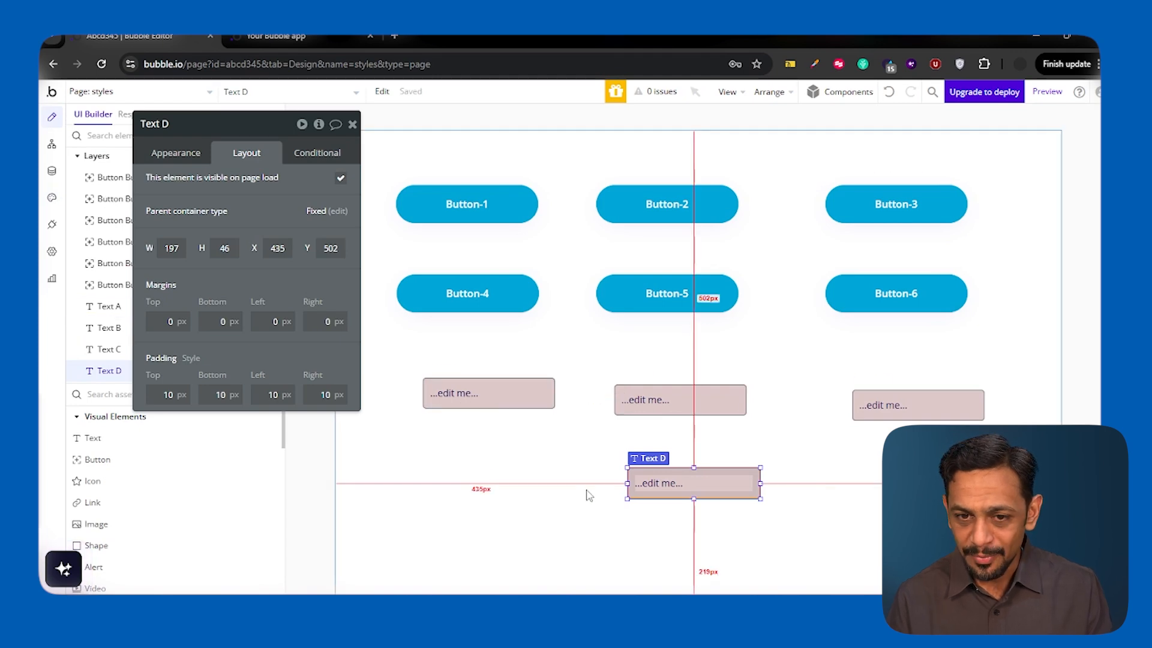
click(550, 458)
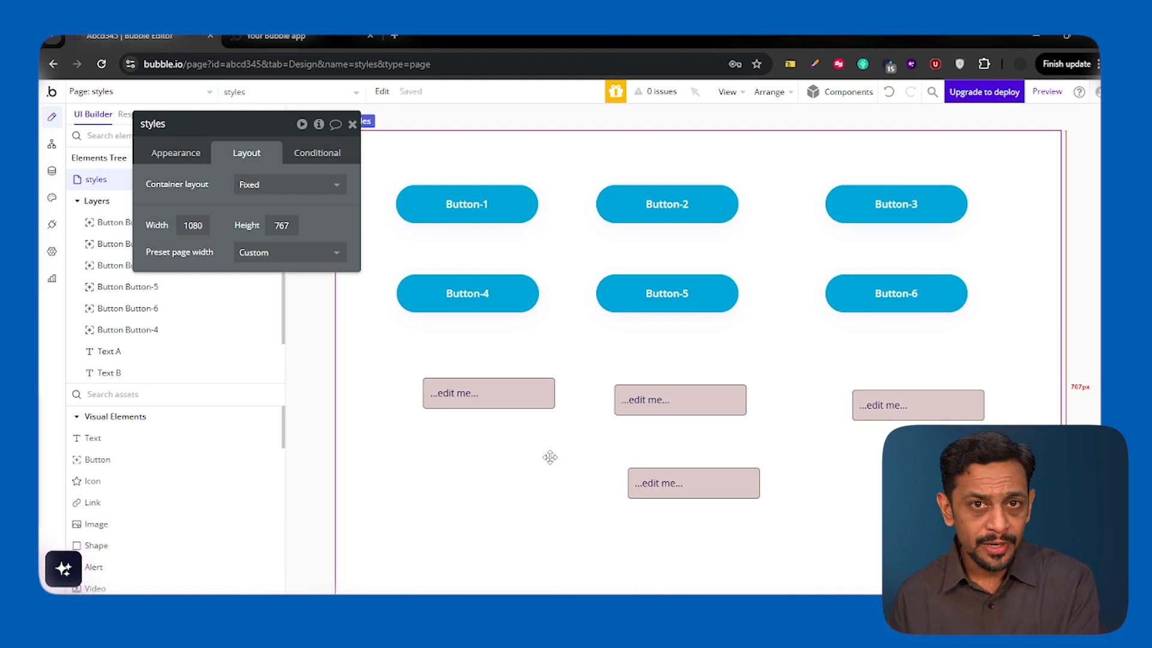
key(Escape)
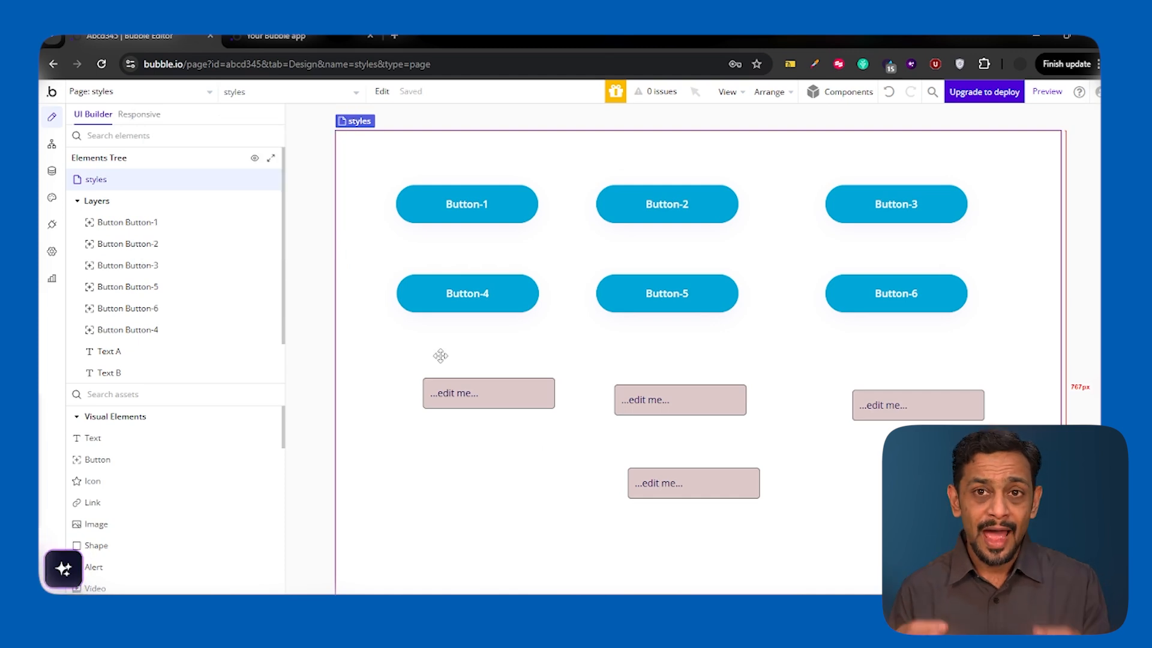